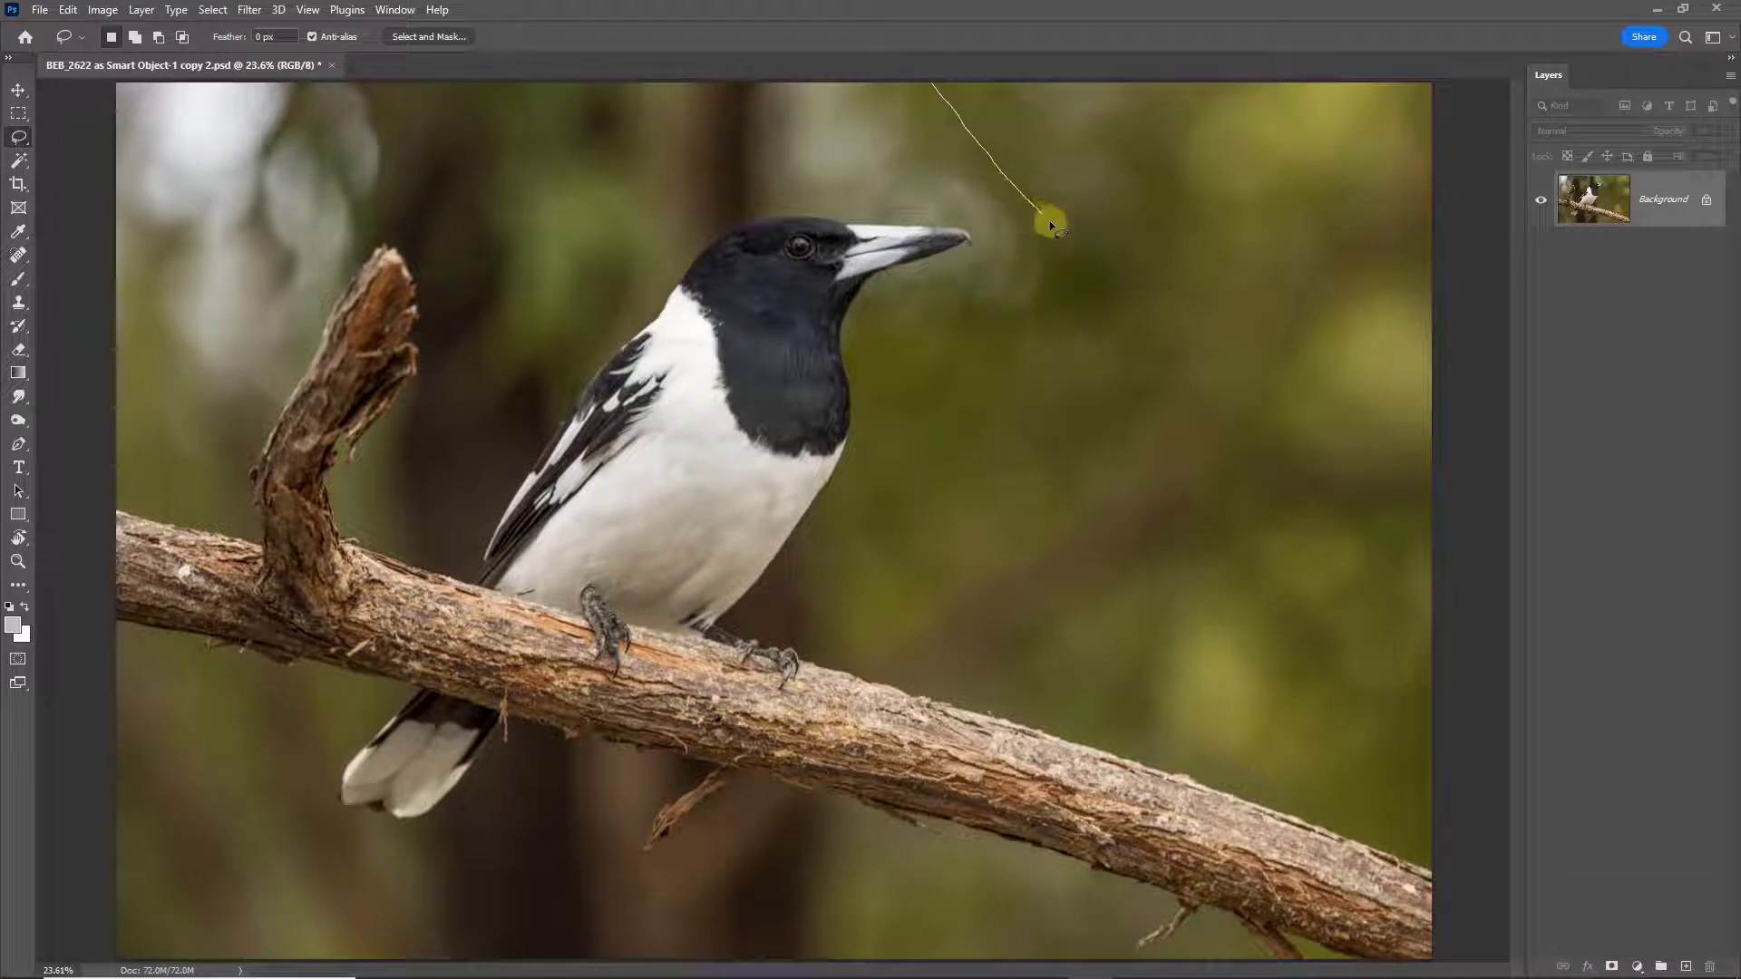
# Lasso the blurred background and branch in front of the bird, then output it to a new layer with Smooth 24 and Feather 72 px.
pyautogui.moveTo(1072, 261)
pyautogui.mouseDown()
pyautogui.moveTo(1064, 303)
pyautogui.moveTo(972, 367)
pyautogui.moveTo(947, 435)
pyautogui.mouseUp()
pyautogui.moveTo(898, 606)
pyautogui.mouseDown()
pyautogui.moveTo(918, 754)
pyautogui.moveTo(1471, 924)
pyautogui.moveTo(1487, 846)
pyautogui.moveTo(1471, 68)
pyautogui.moveTo(934, 59)
pyautogui.mouseUp()
pyautogui.click(426, 38)
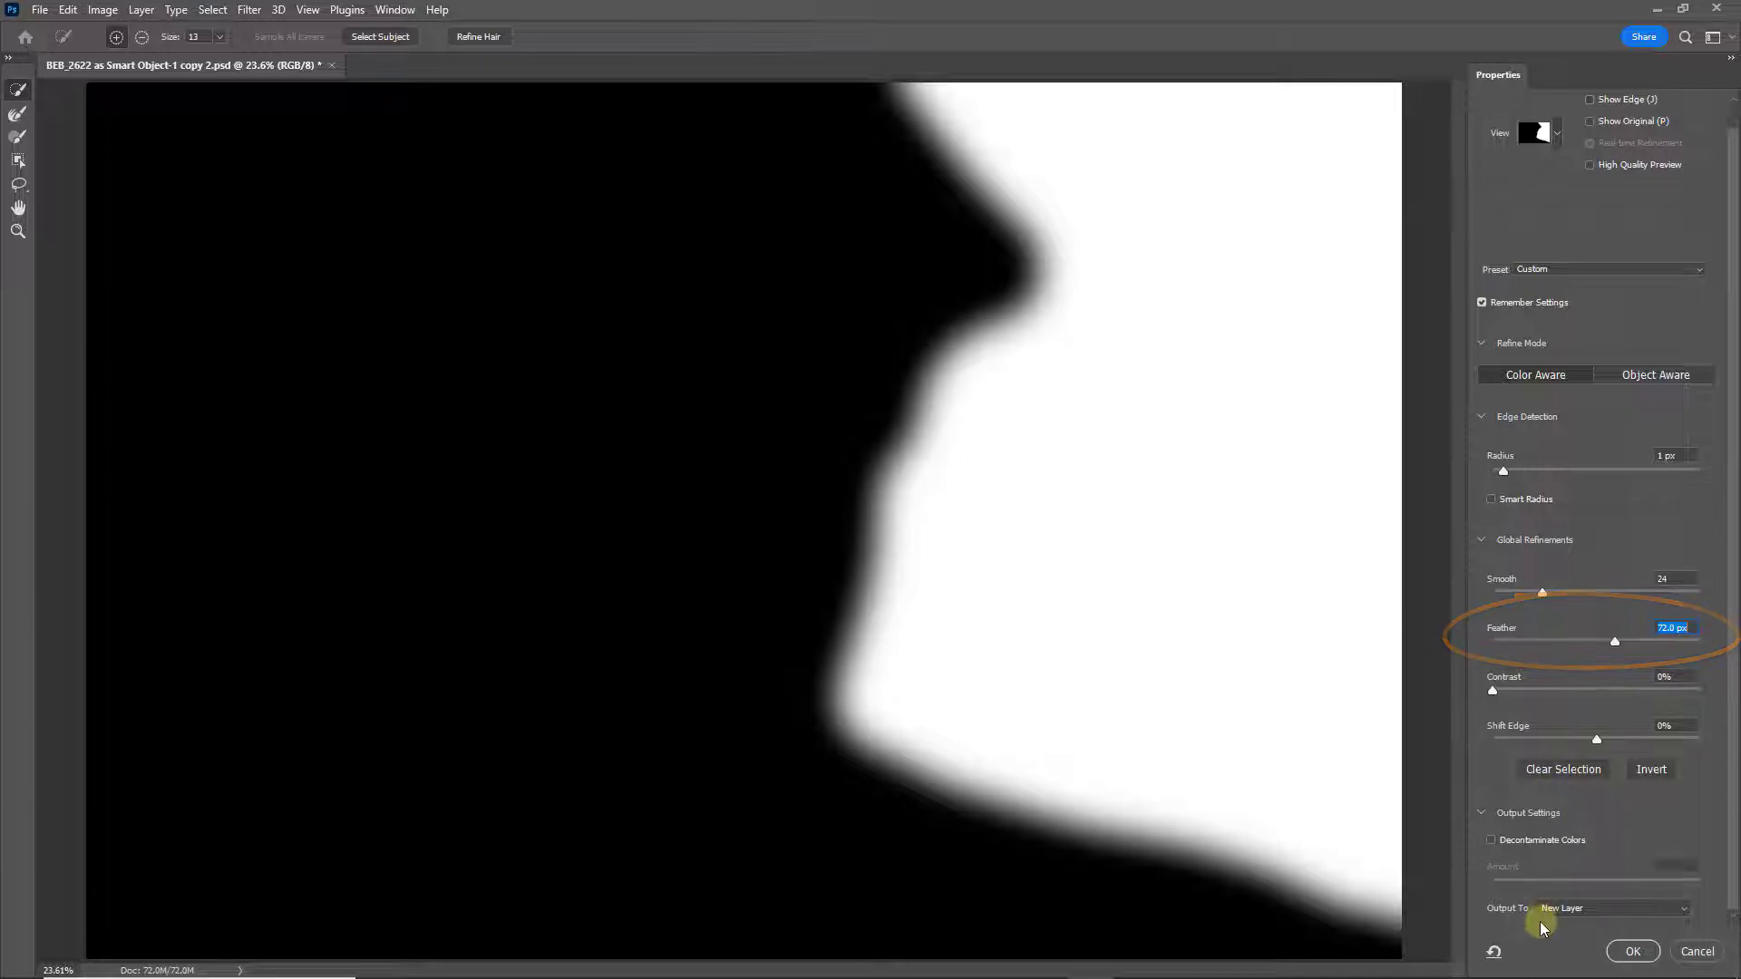
pyautogui.click(1633, 951)
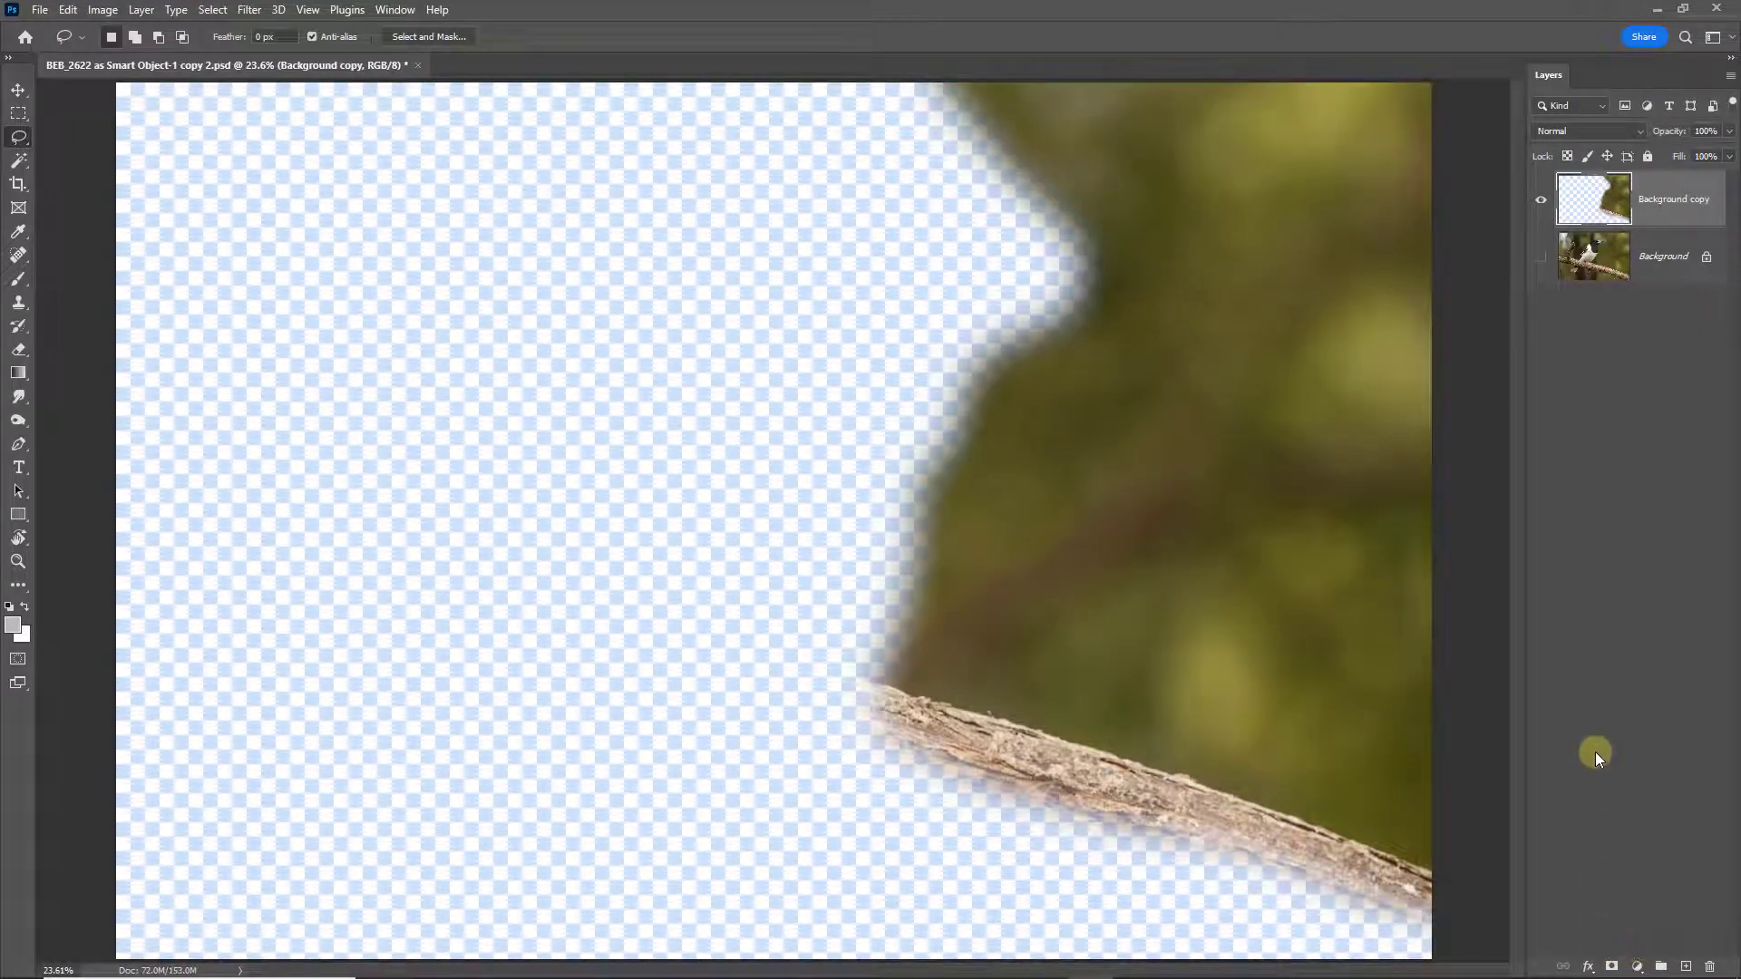
# Turn on the hidden Background layer beneath the extracted patch, toggling its visibility to compare.
pyautogui.click(1540, 258)
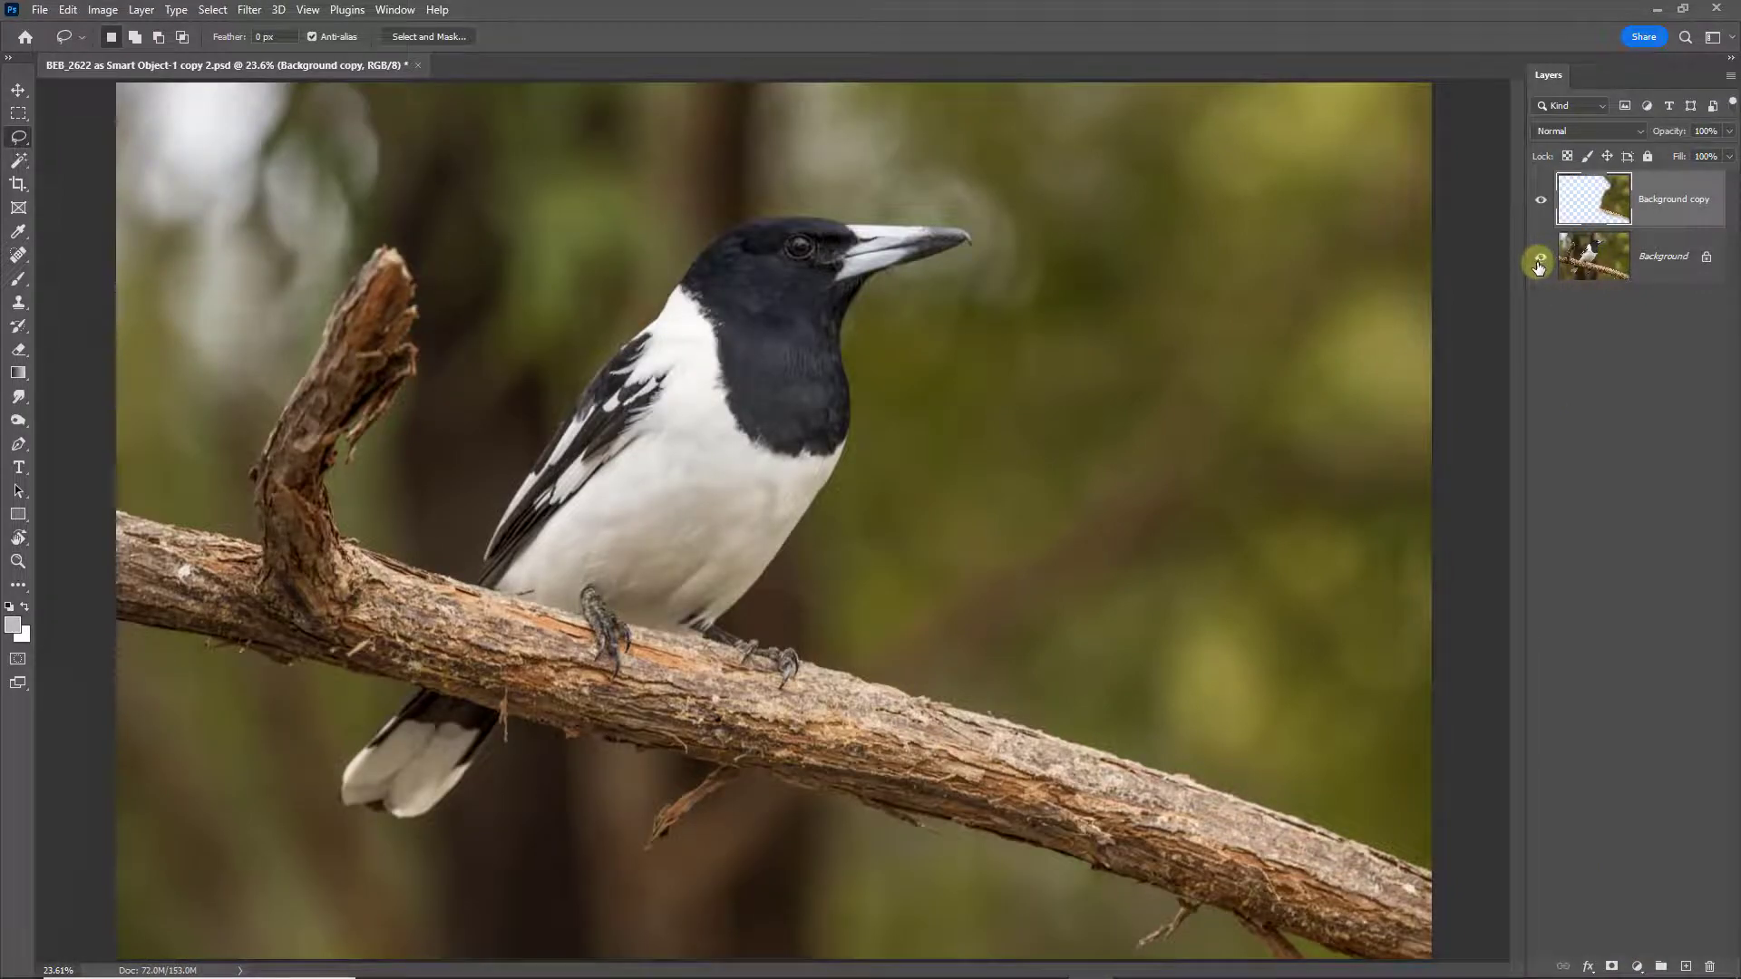
pyautogui.click(1539, 261)
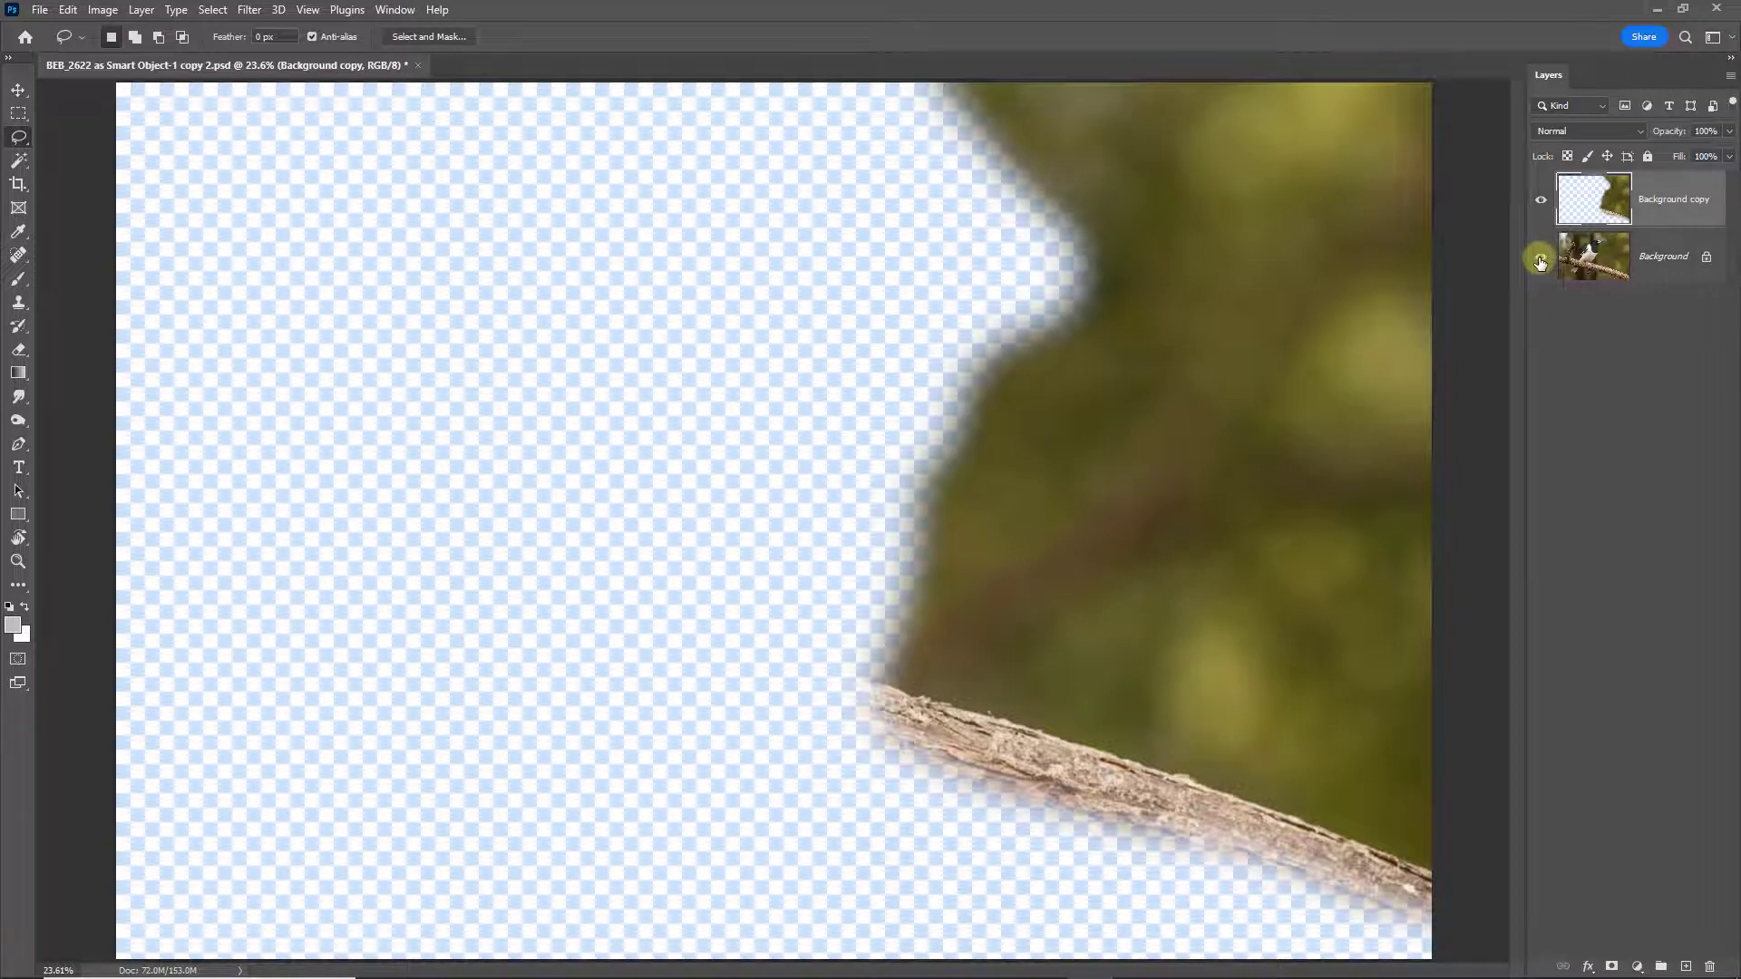
pyautogui.click(1539, 261)
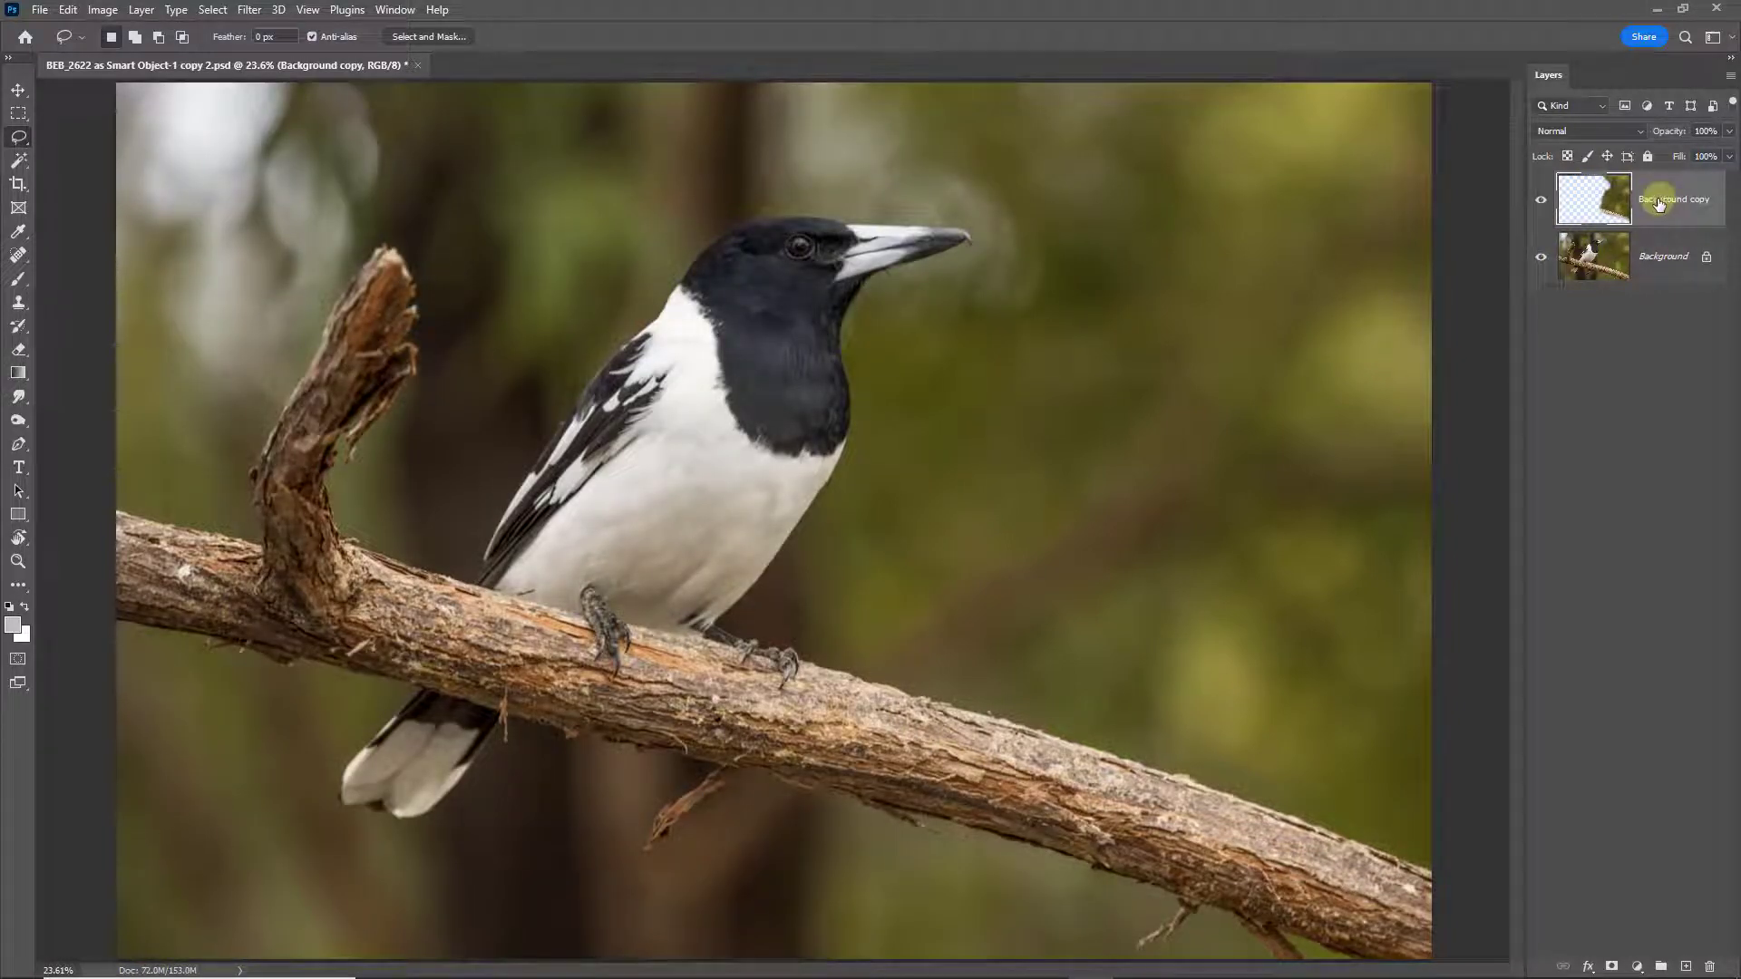
# Flip the extracted patch horizontally and move it over the upright broken stump behind the bird.
pyautogui.click(69, 11)
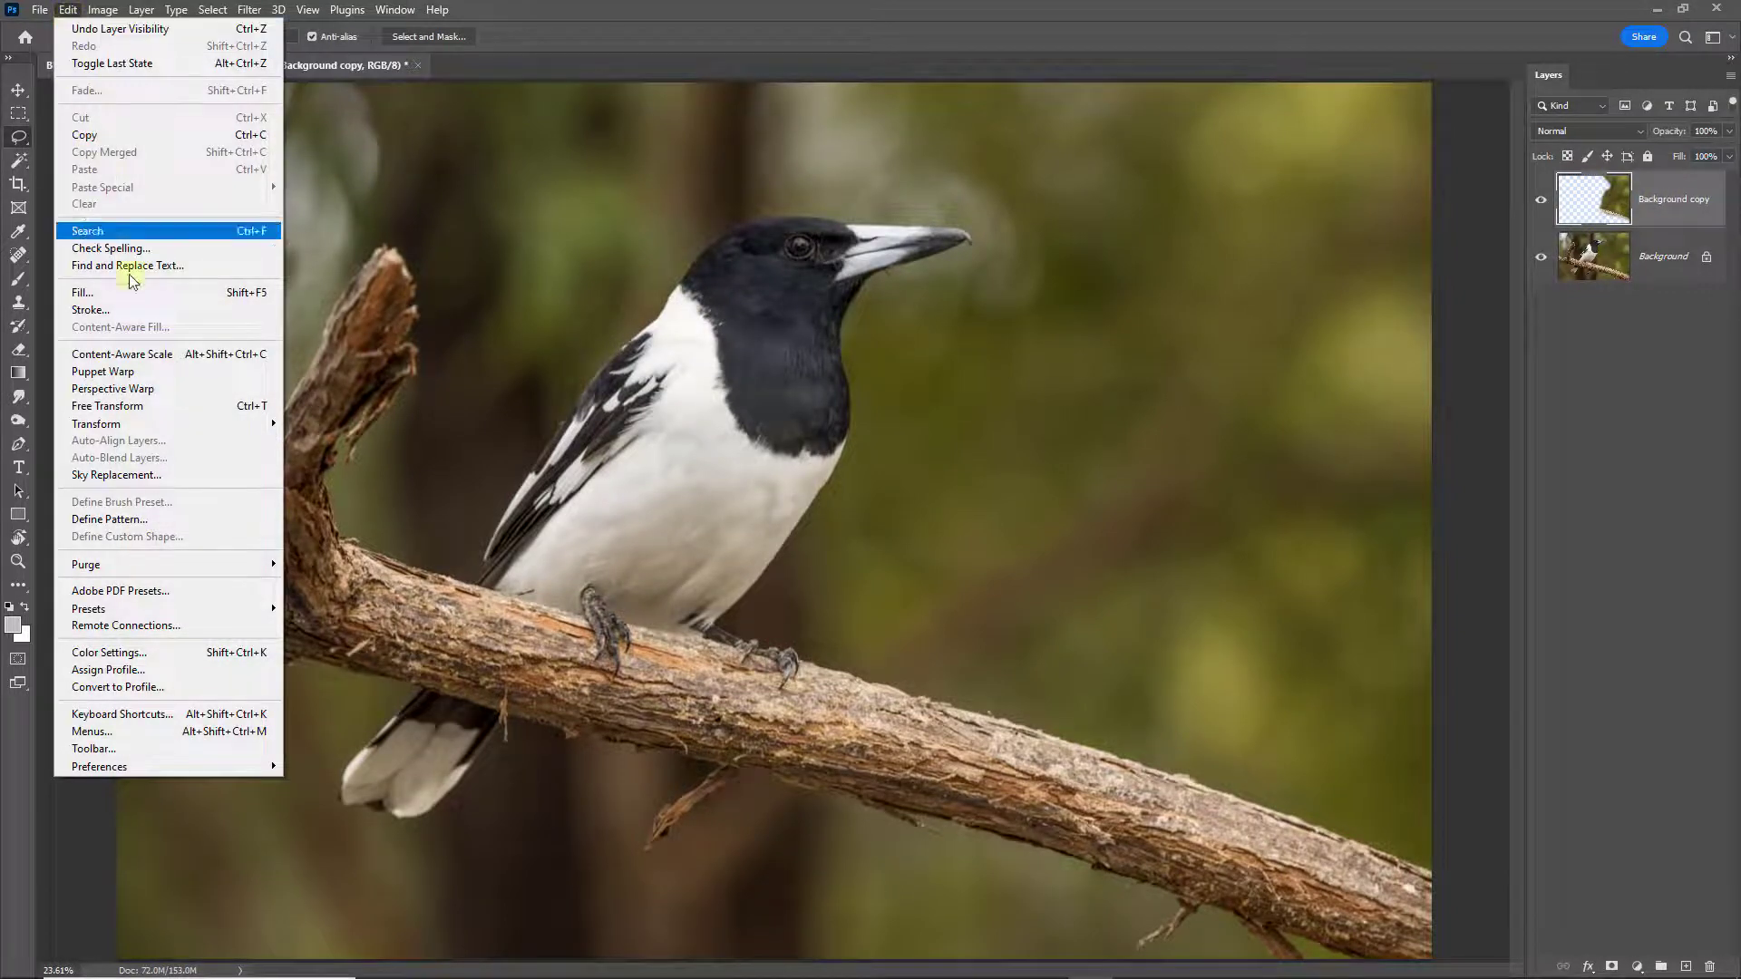
pyautogui.moveTo(133, 421)
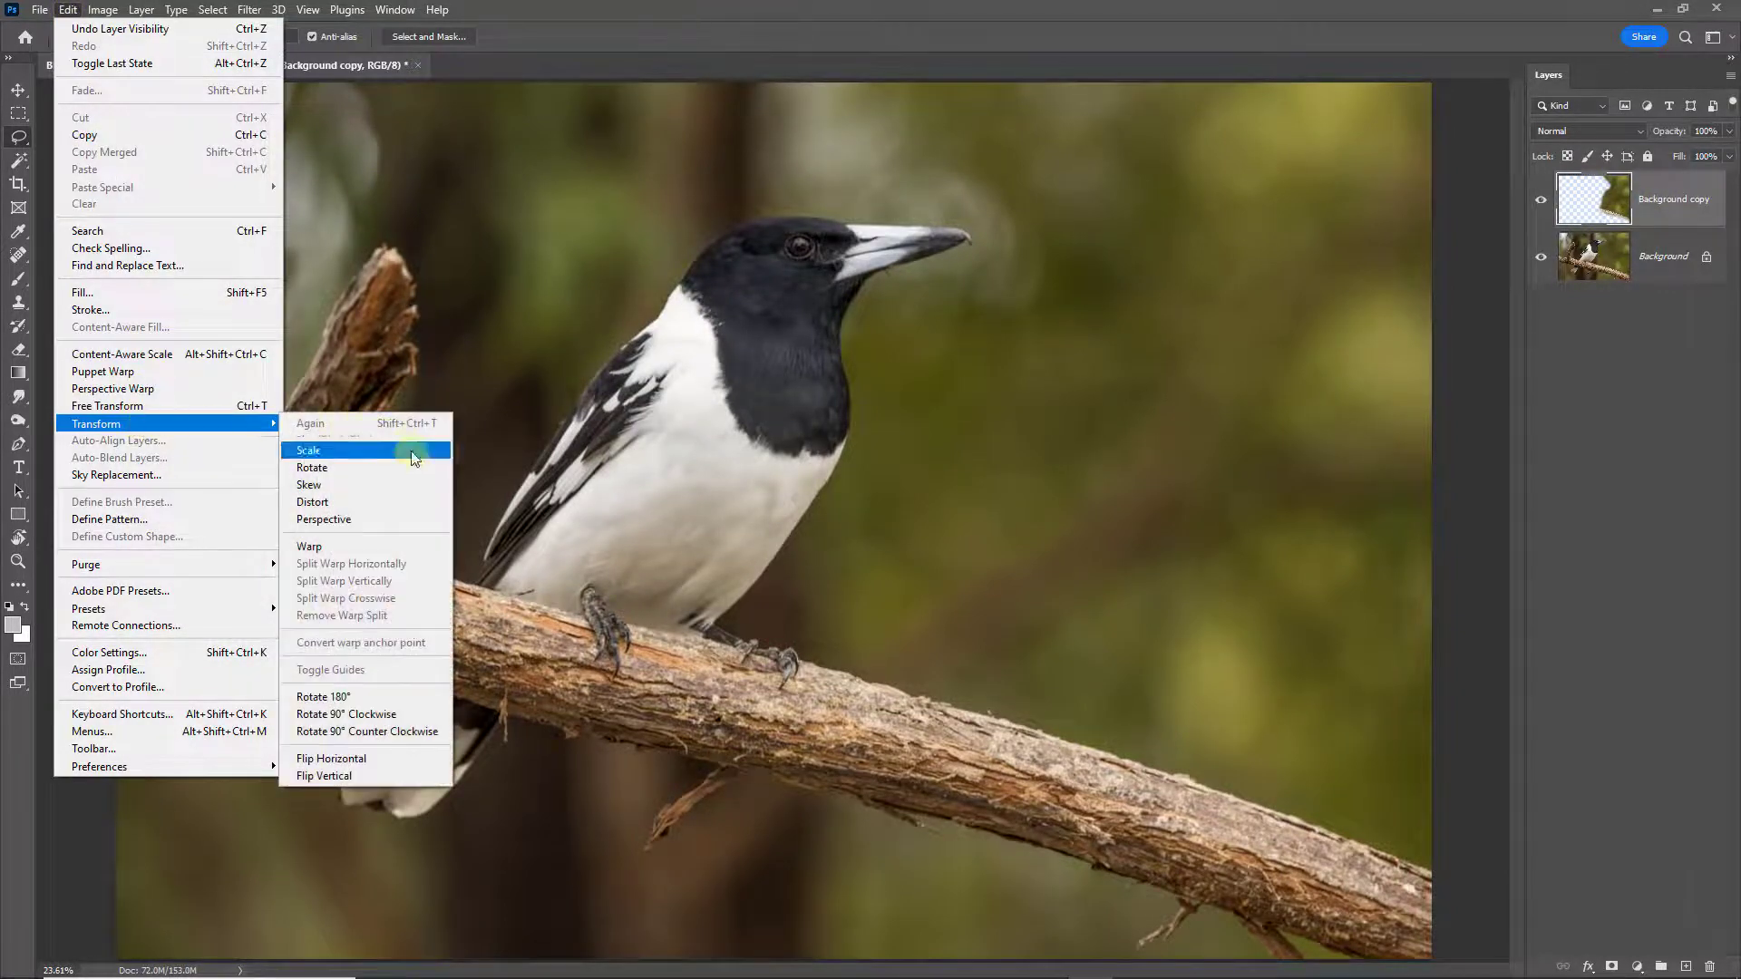
pyautogui.click(388, 763)
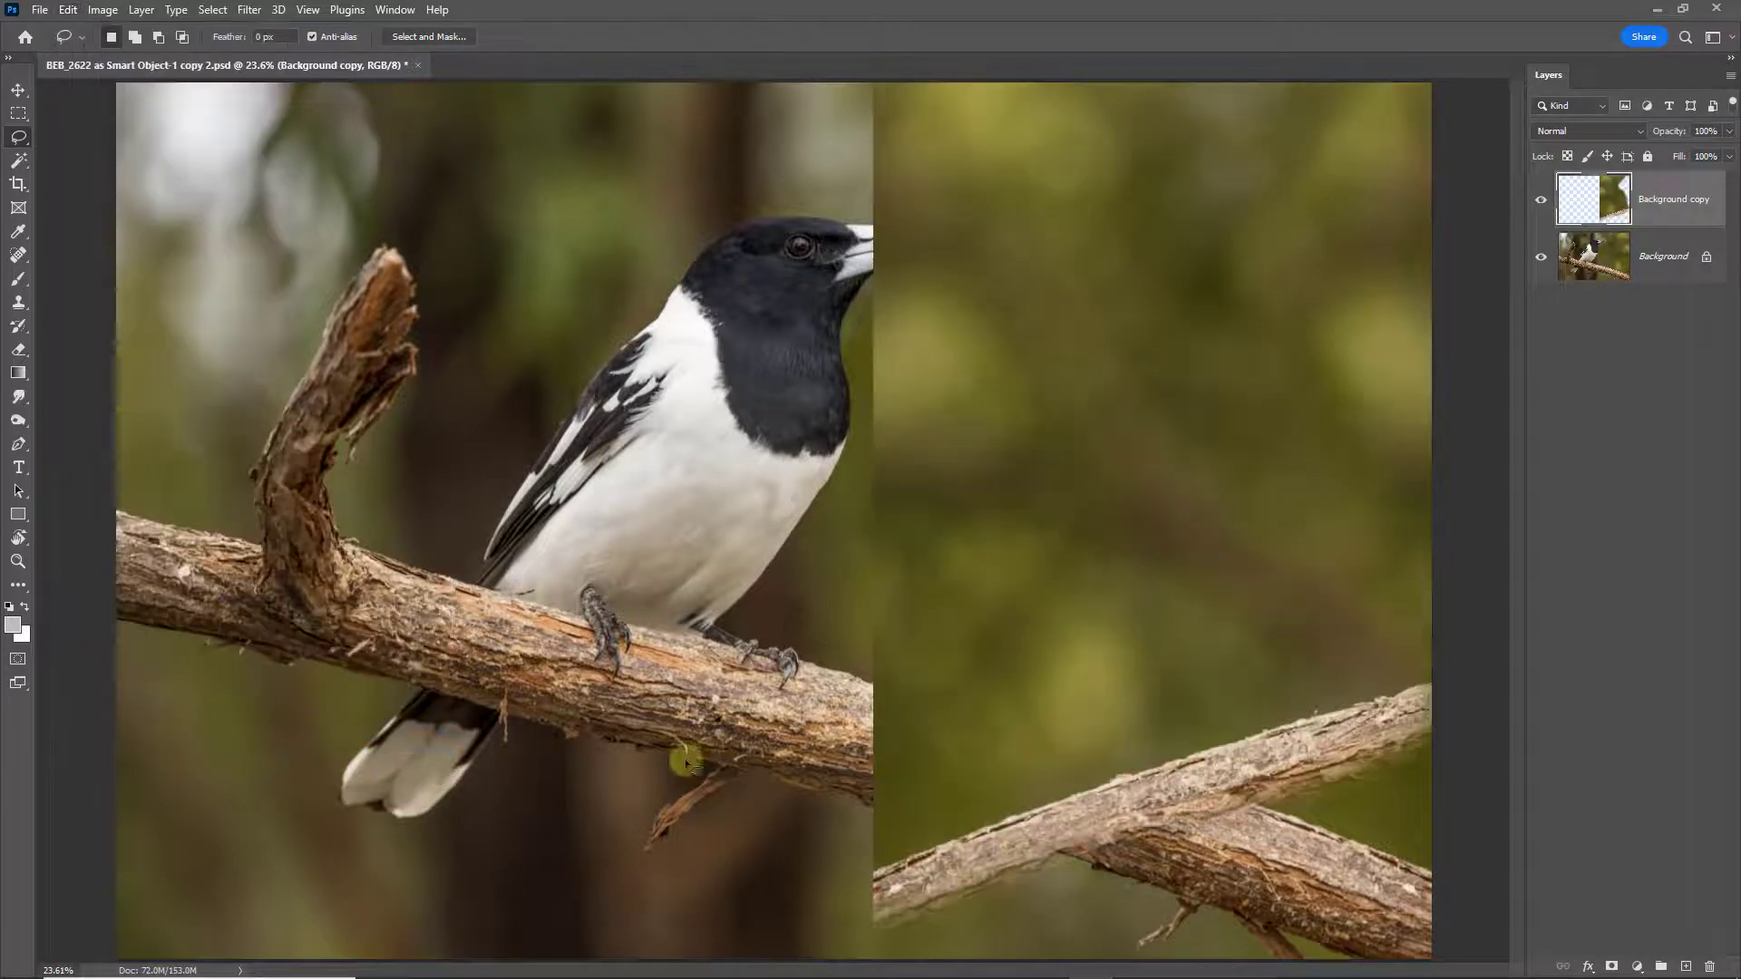
pyautogui.moveTo(1189, 802); pyautogui.dragTo(351, 531)
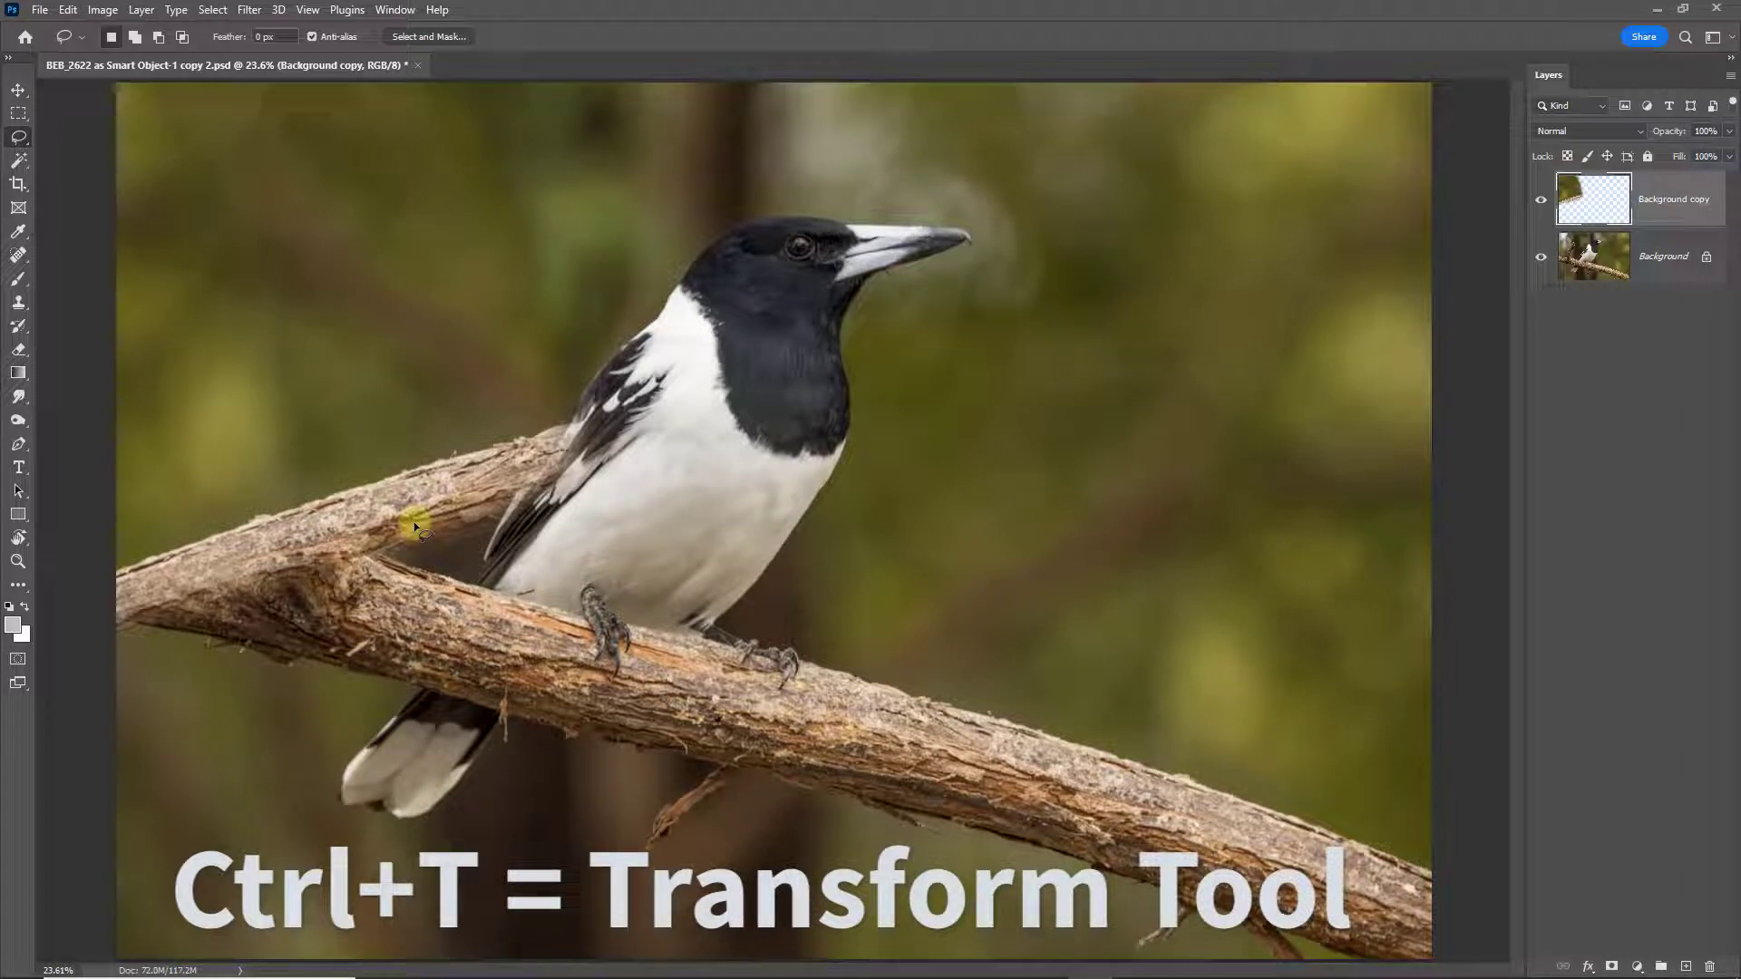
# Free-transform the flipped patch, rotating it to about 31° so its branch follows the slope of the original branch.
pyautogui.hotkey('ctrl', 't')
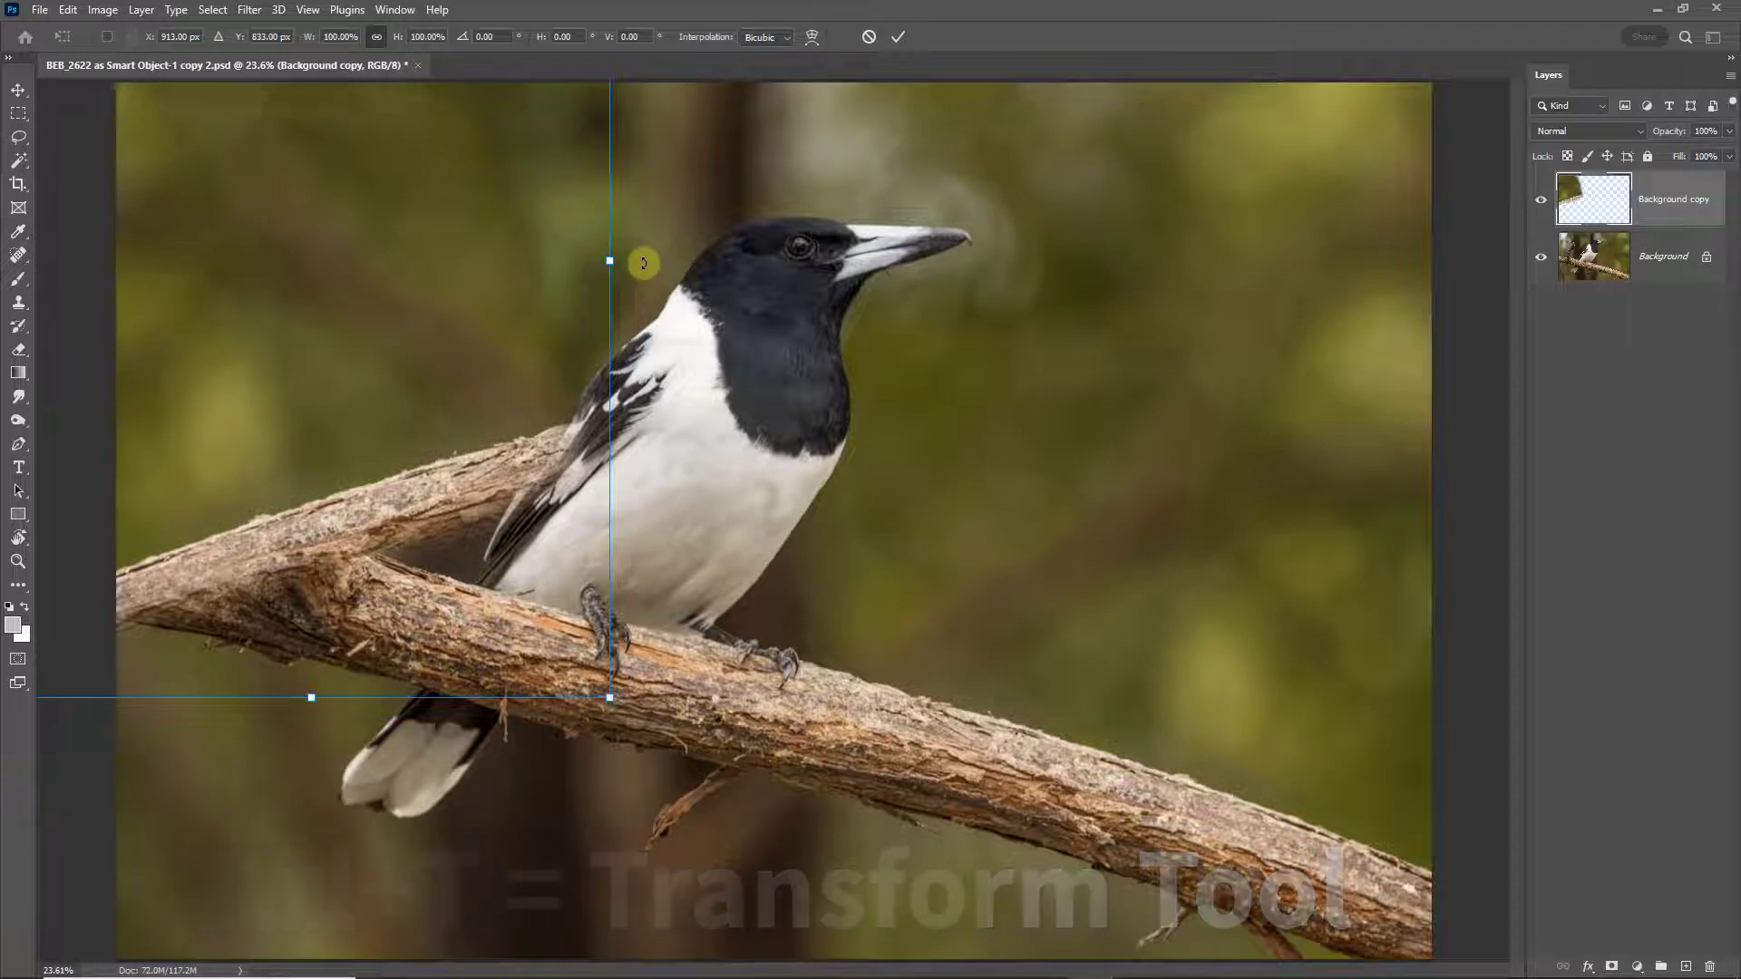
pyautogui.moveTo(633, 260); pyautogui.dragTo(600, 446)
pyautogui.moveTo(321, 437); pyautogui.dragTo(347, 476)
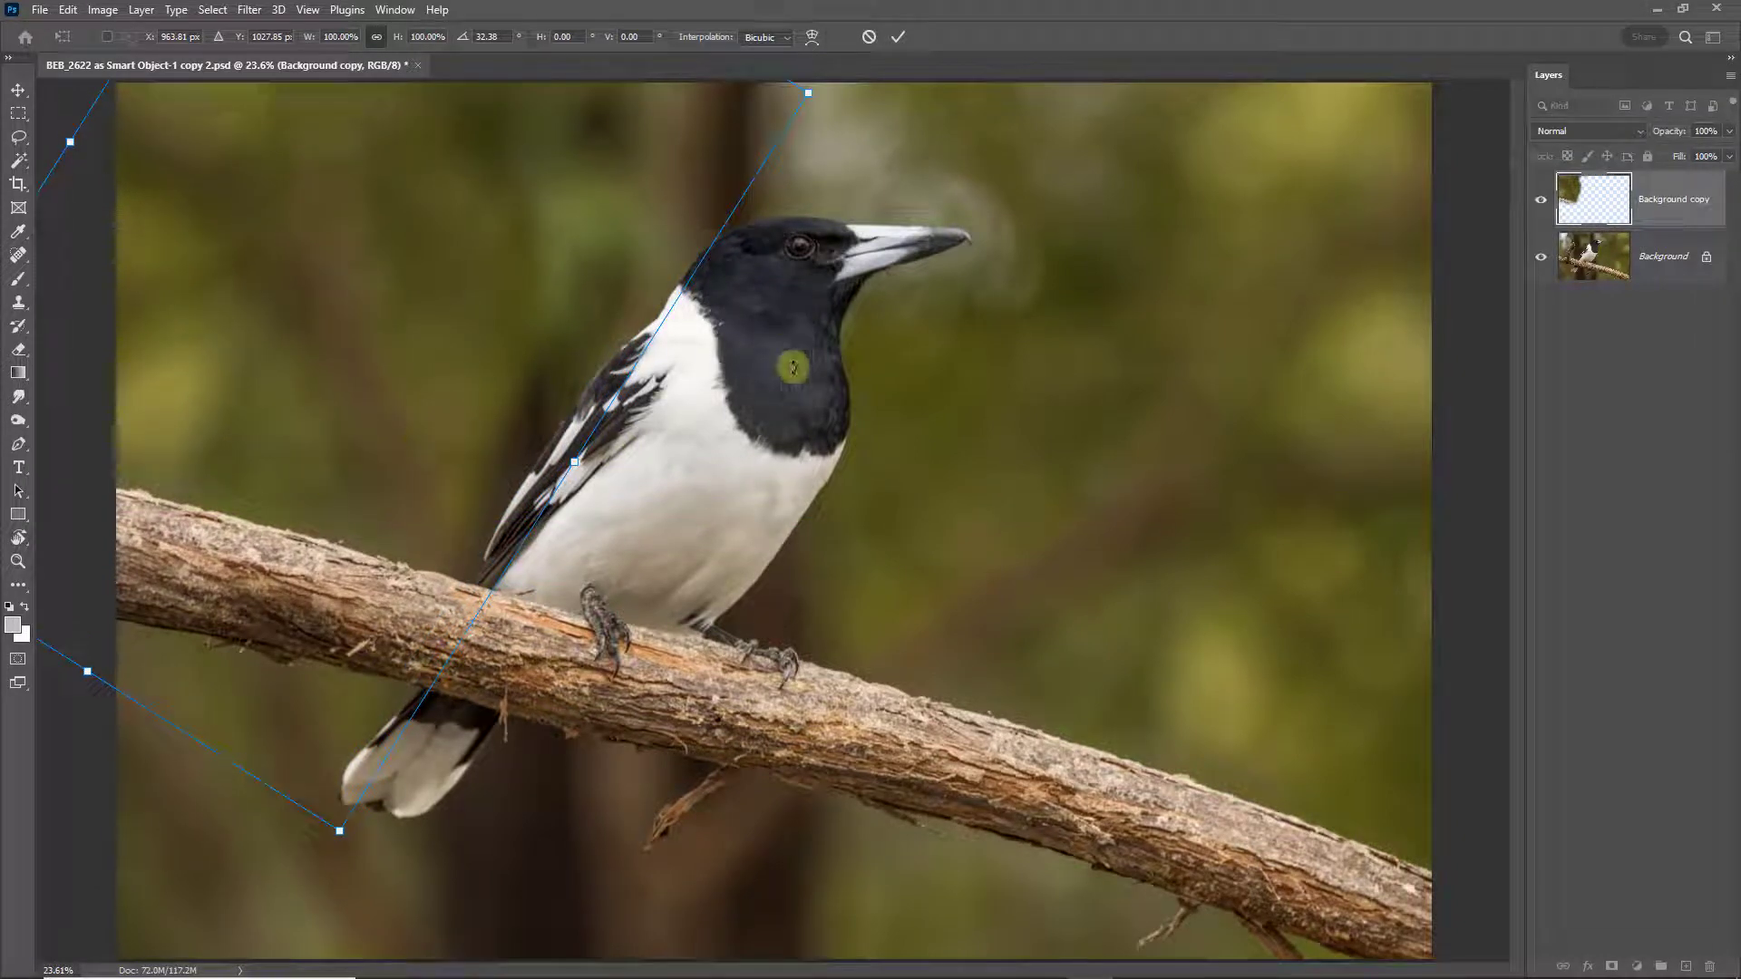
pyautogui.moveTo(788, 366)
pyautogui.mouseDown()
pyautogui.moveTo(797, 350)
pyautogui.moveTo(765, 369)
pyautogui.mouseUp()
# Position the rotated patch so its branch aligns with the original, fine-tune it vertically, and apply the transform.
pyautogui.moveTo(251, 578); pyautogui.dragTo(328, 594)
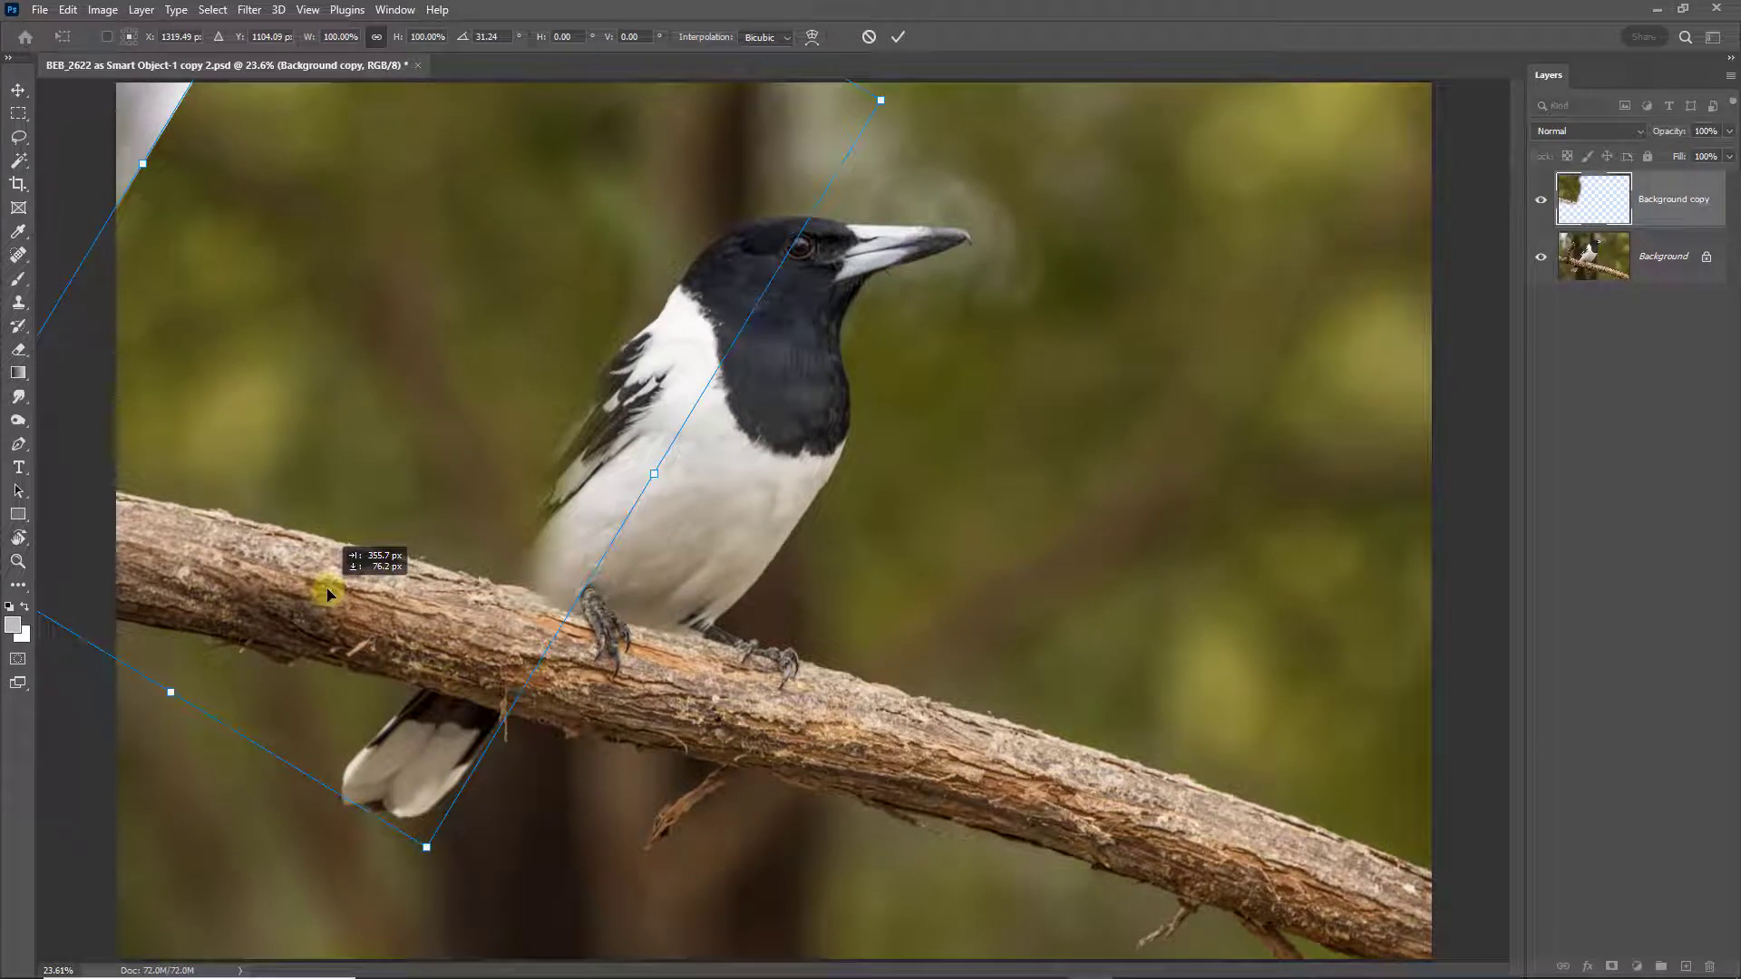
pyautogui.moveTo(328, 594); pyautogui.dragTo(255, 587)
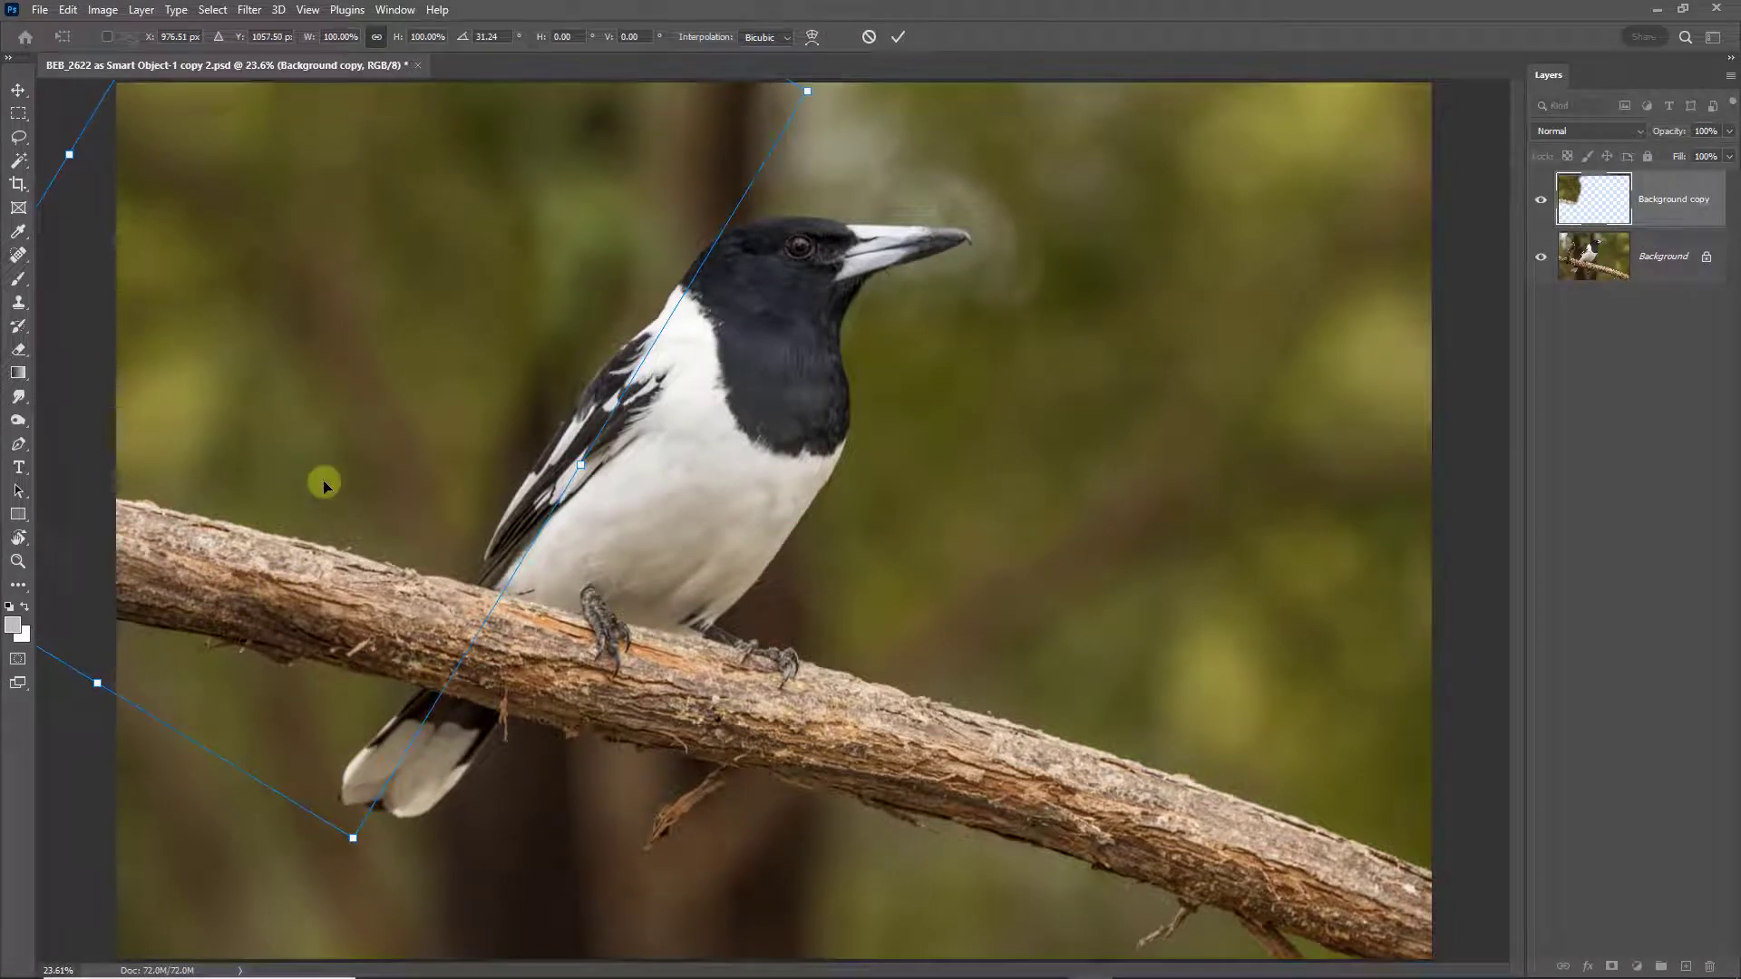
pyautogui.press('Down')
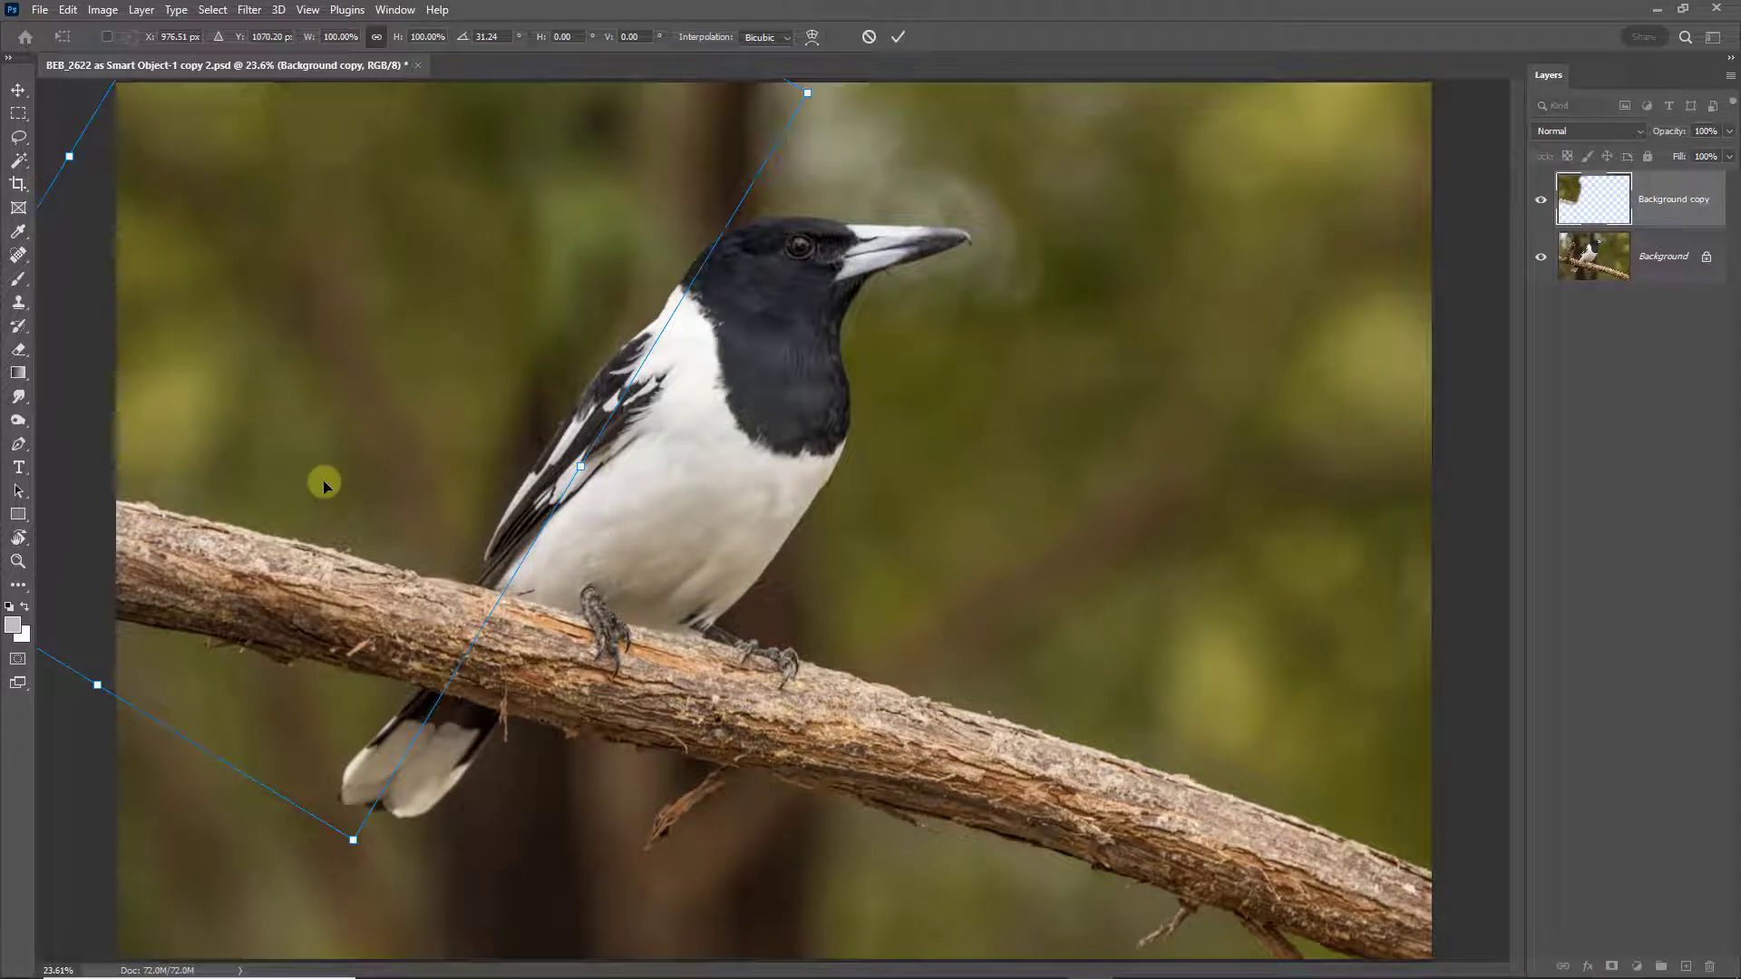
pyautogui.press('Up')
pyautogui.press('Up')
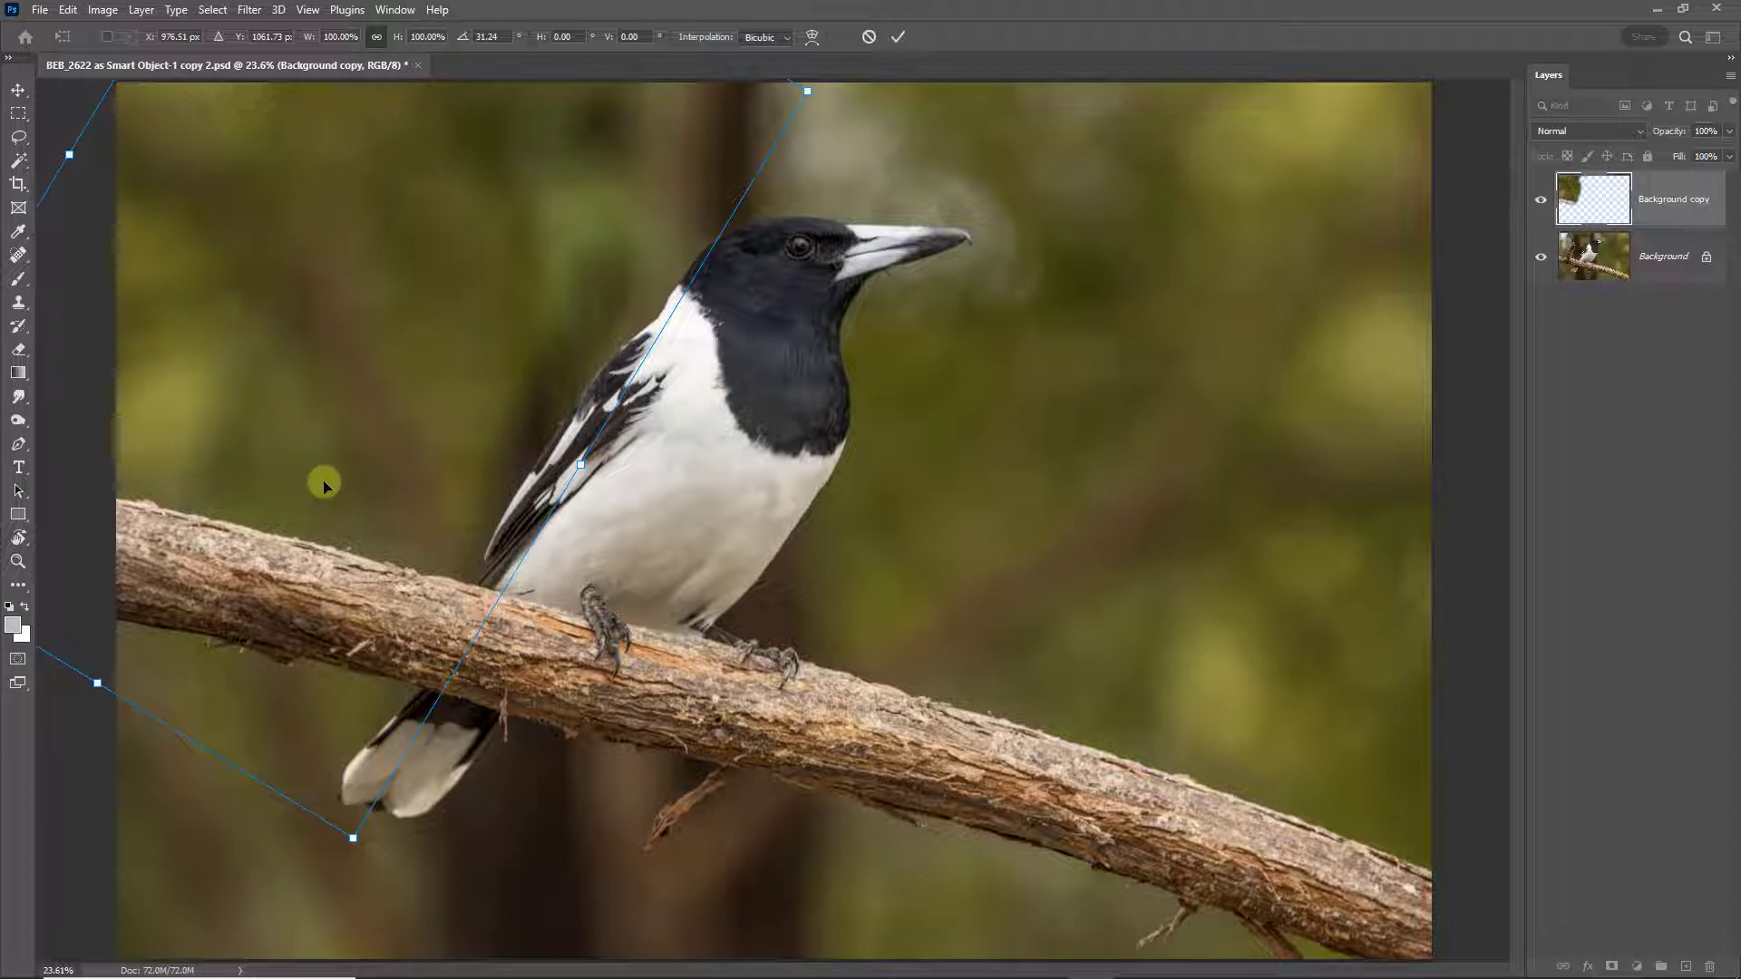
pyautogui.press('Return')
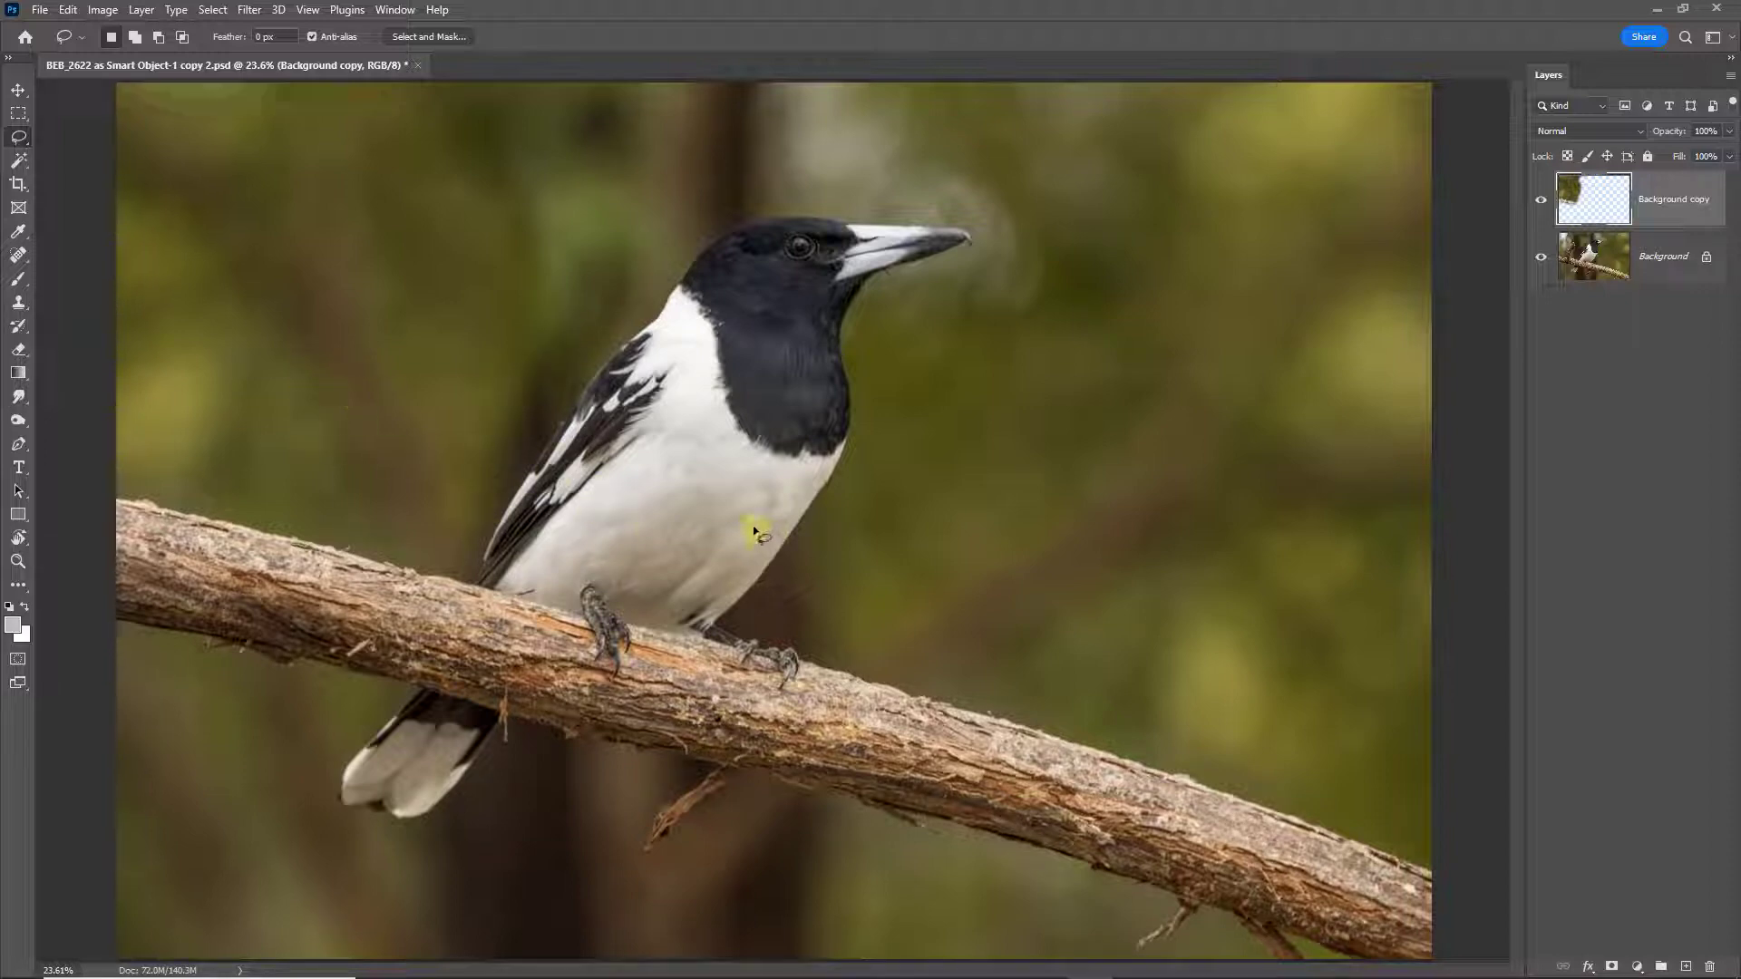
# Nudge the patch layer to the right with the Move tool so its branch blends better into the original branch.
pyautogui.click(19, 90)
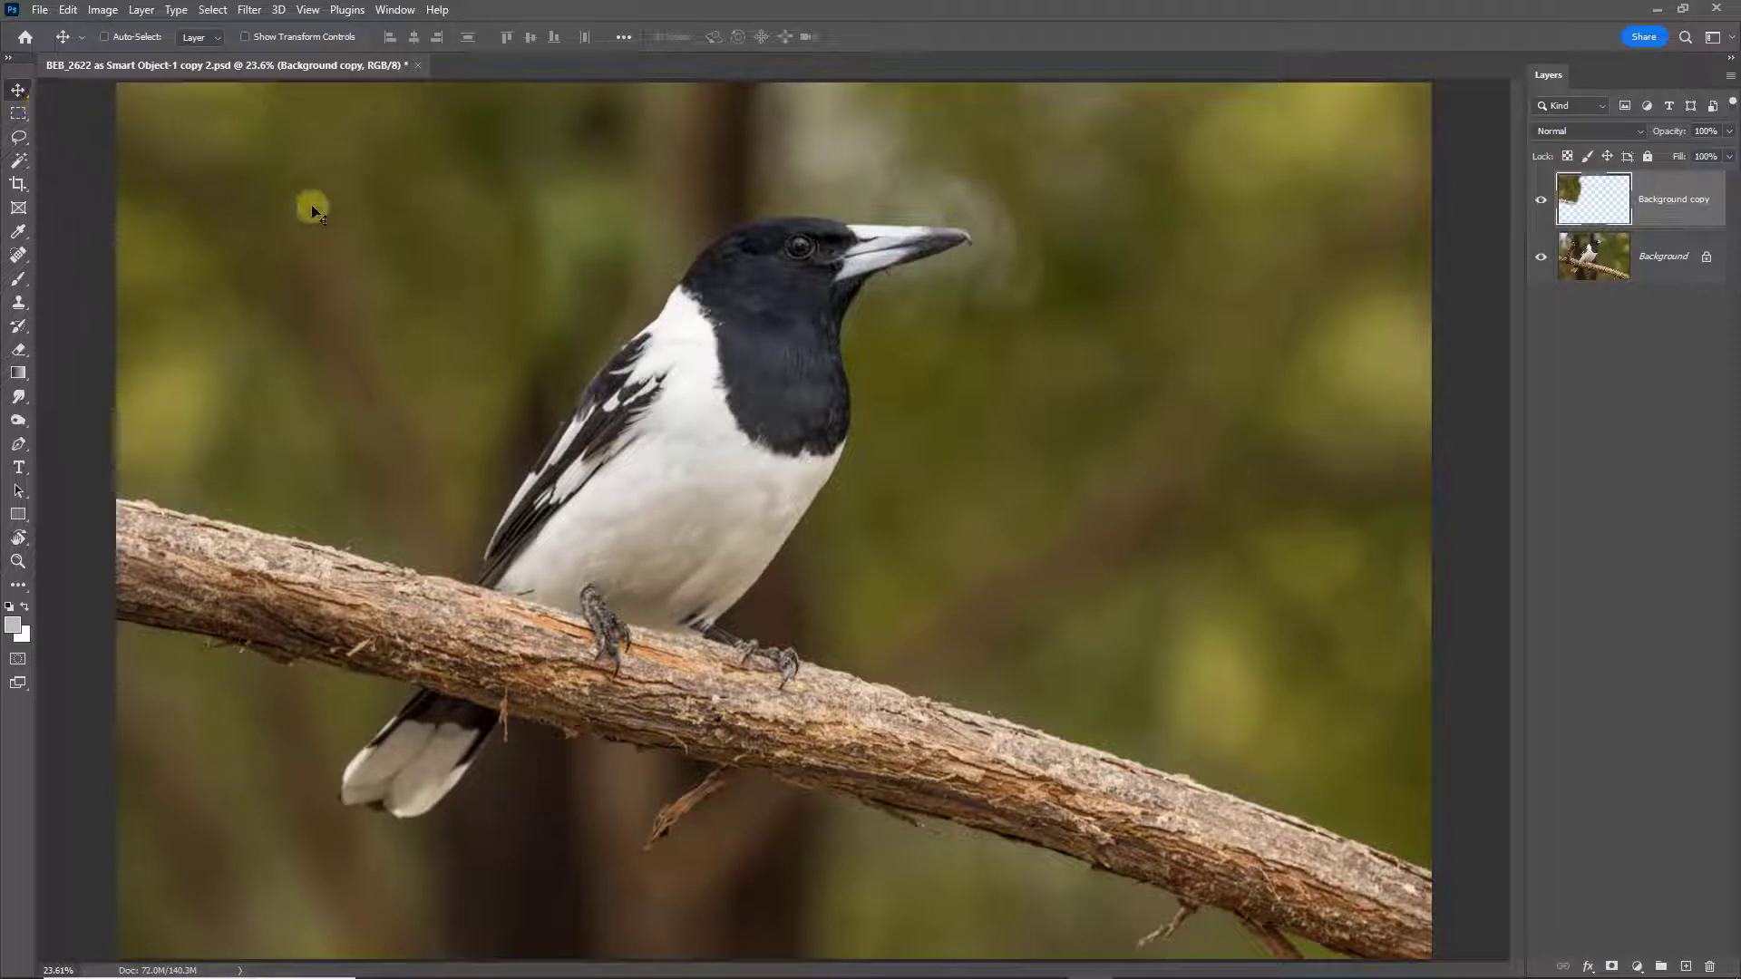
pyautogui.press('Right')
pyautogui.press('Right')
pyautogui.press('Right')
pyautogui.press('Right')
pyautogui.press('Right')
pyautogui.press('Right')
pyautogui.press('Right')
pyautogui.press('Right')
pyautogui.press('Right')
pyautogui.press('Right')
pyautogui.press('Right')
pyautogui.press('Right')
pyautogui.press('Right')
pyautogui.press('Right')
pyautogui.press('Right')
pyautogui.press('Right')
pyautogui.press('Right')
pyautogui.press('Right')
pyautogui.press('Right')
pyautogui.press('Right')
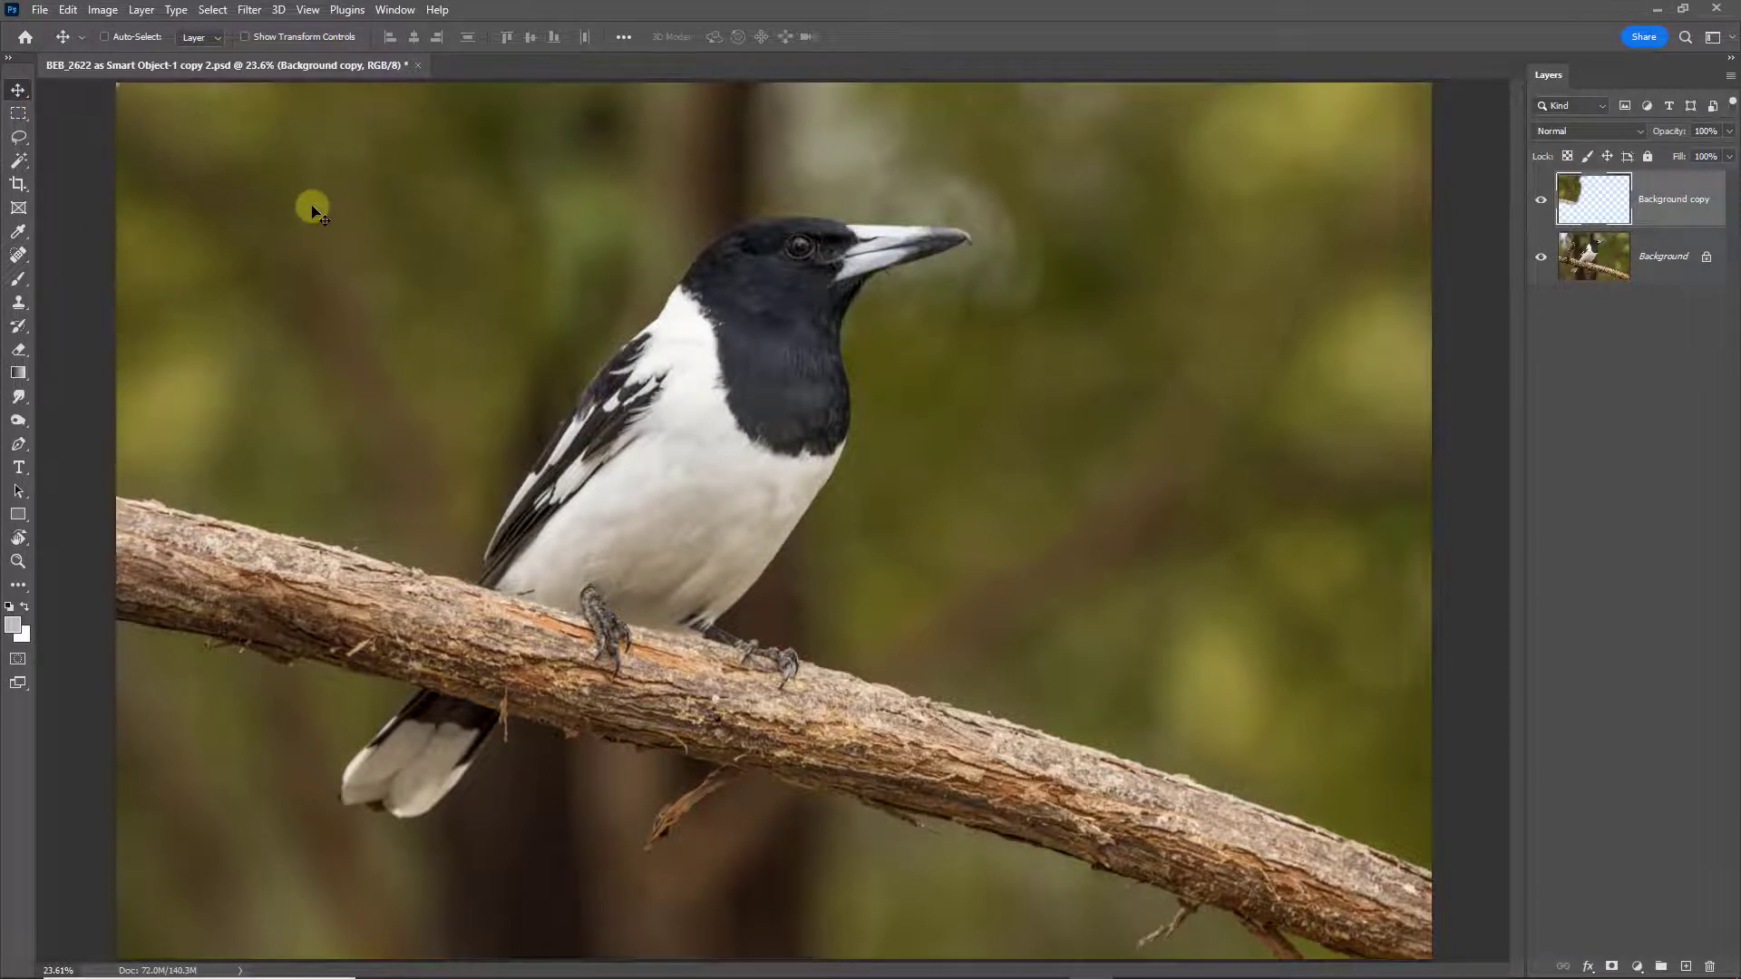
pyautogui.press('Right')
pyautogui.press('Right')
pyautogui.press('Right')
pyautogui.press('Right')
pyautogui.press('Right')
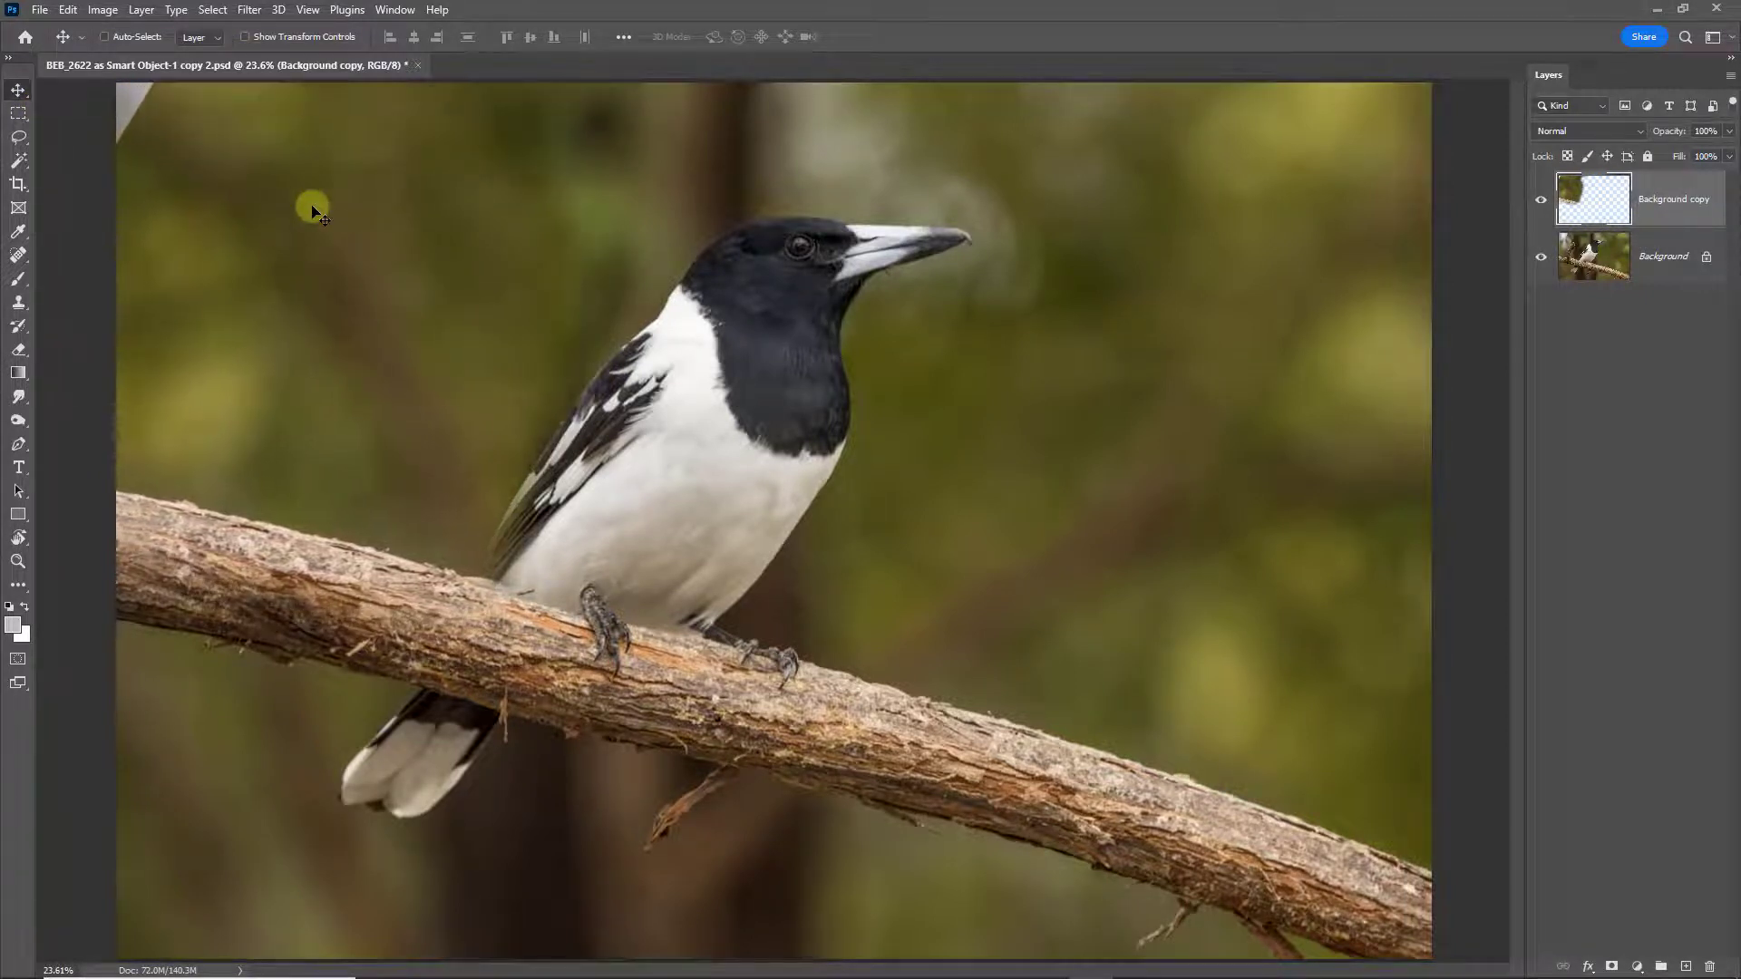
pyautogui.press('Right')
pyautogui.press('Right')
pyautogui.press('Right')
pyautogui.press('Right')
pyautogui.press('Right')
pyautogui.press('Right')
pyautogui.press('Right')
pyautogui.press('Right')
pyautogui.press('Right')
pyautogui.press('Right')
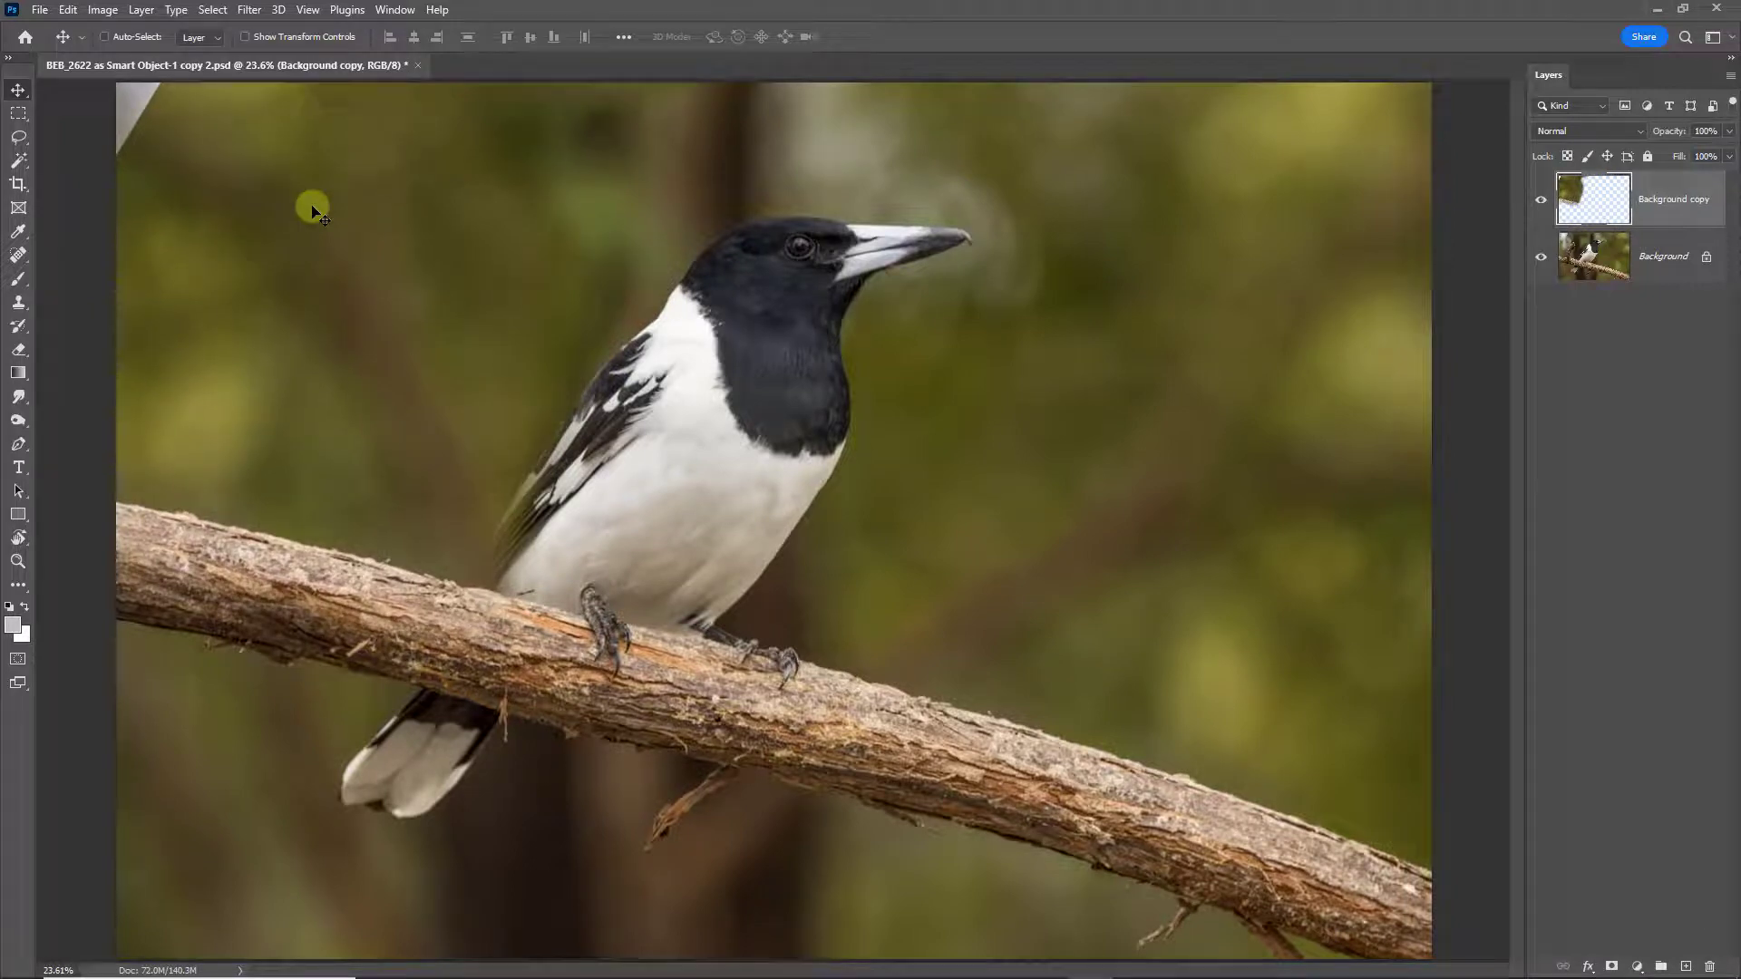
pyautogui.press('Right')
pyautogui.press('Right')
pyautogui.press('Right')
pyautogui.press('Right')
pyautogui.press('Right')
pyautogui.press('Right')
pyautogui.press('Right')
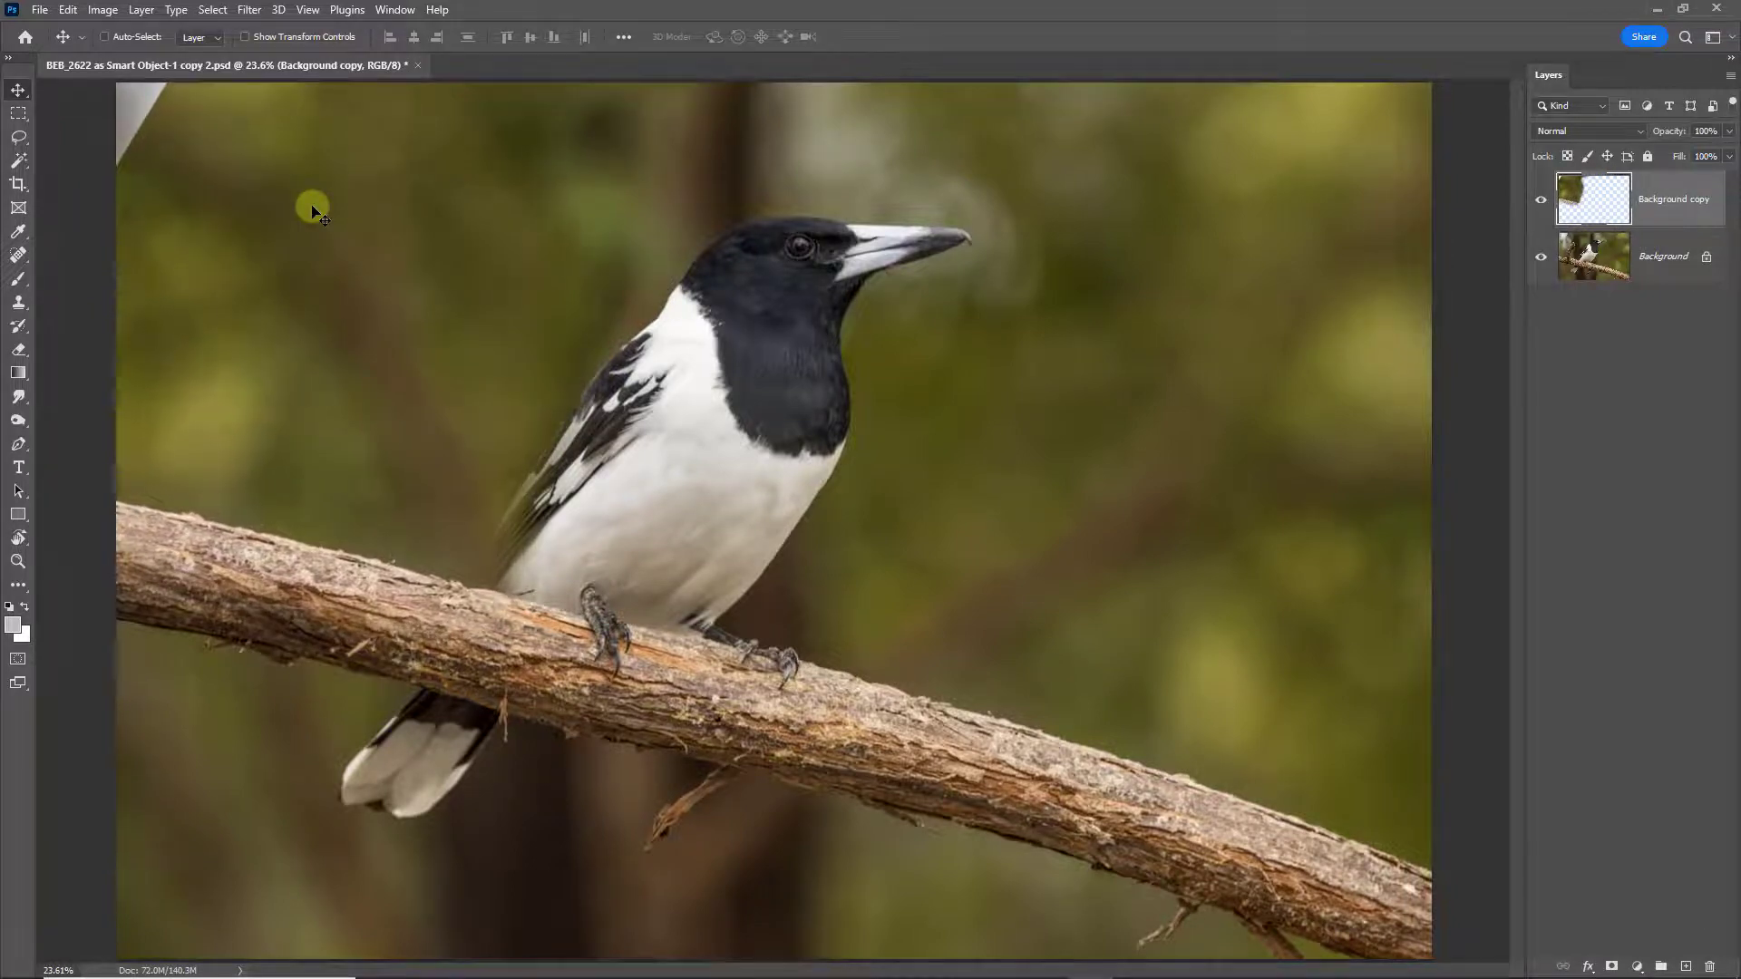
pyautogui.press('Right')
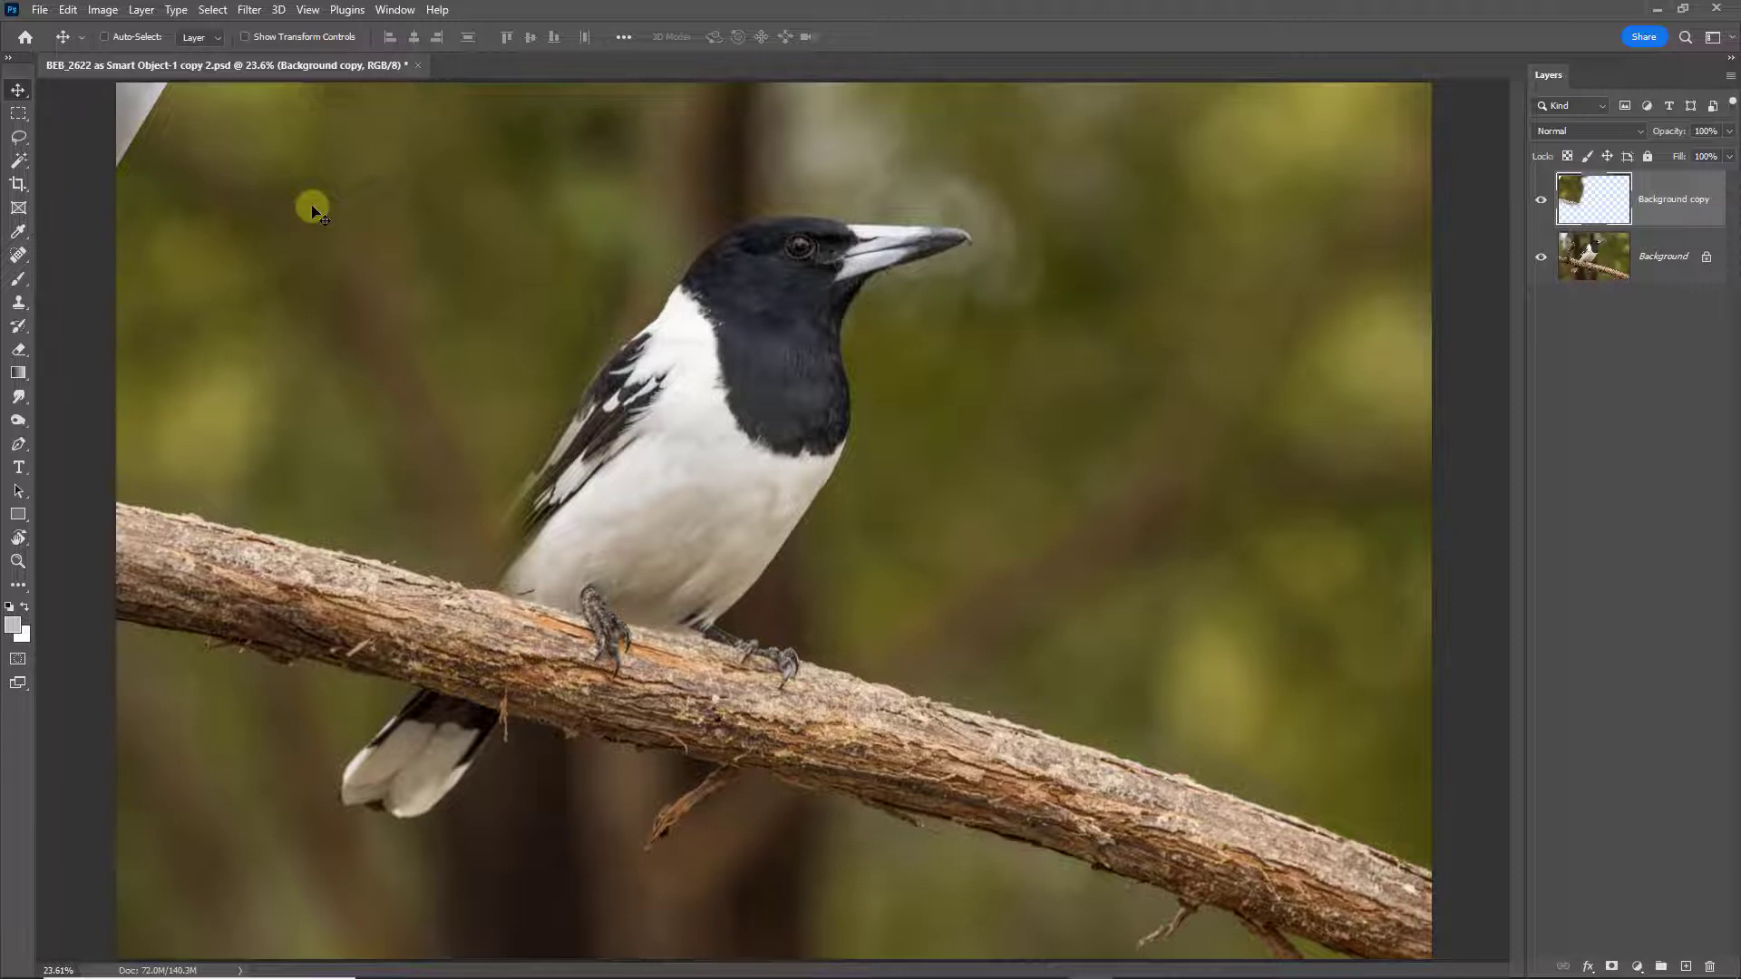
pyautogui.press('Right')
pyautogui.press('Right')
pyautogui.press('Right')
pyautogui.press('Right')
pyautogui.press('Right')
pyautogui.press('Right')
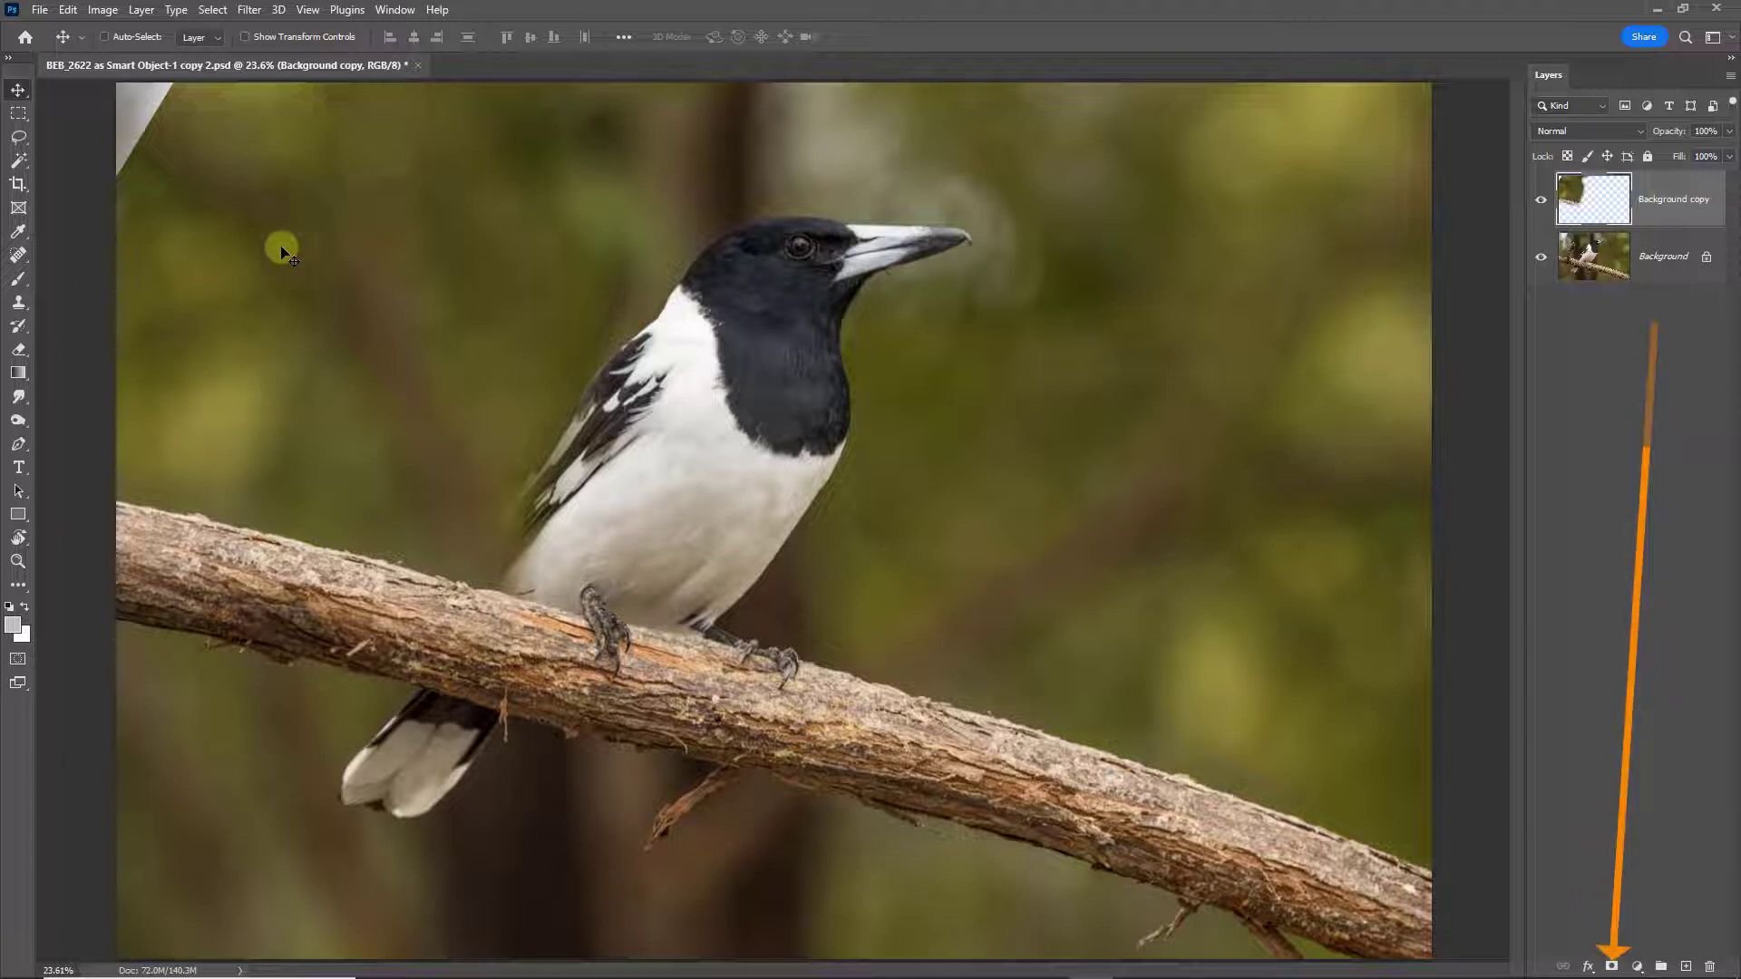
# Add a layer mask to the patch and paint black at 10% flow along the bird's wing and back to uncover them.
pyautogui.click(1612, 966)
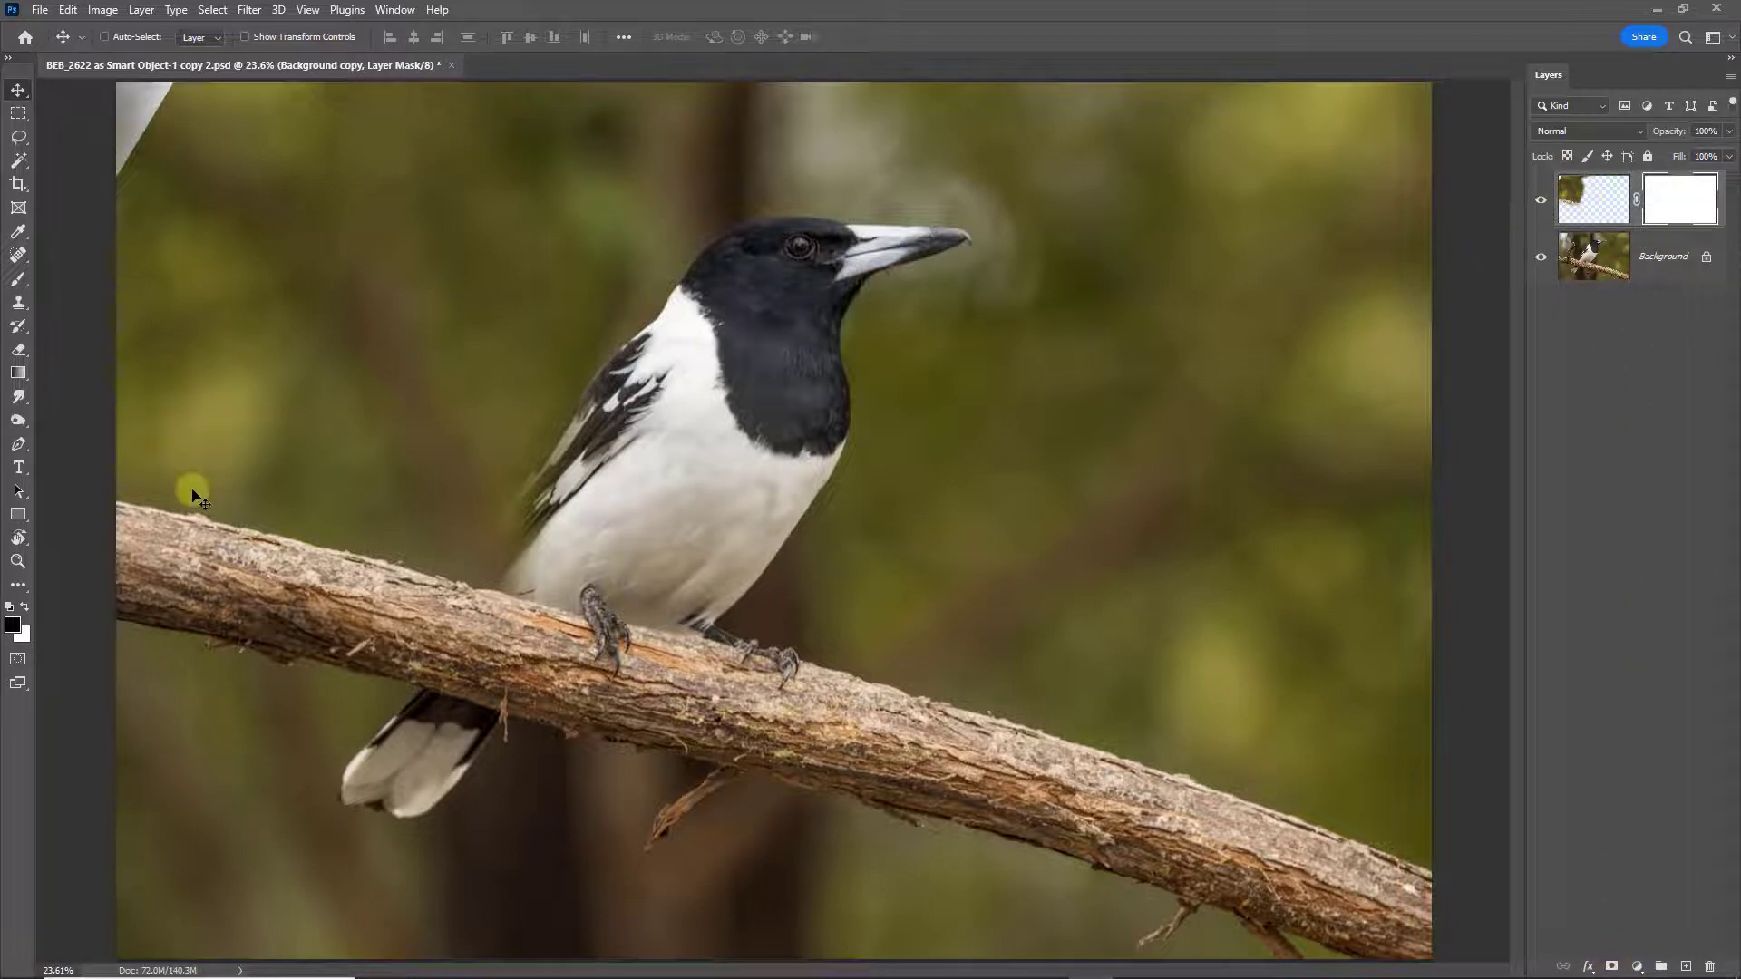
pyautogui.click(21, 284)
pyautogui.rightClick(22, 283)
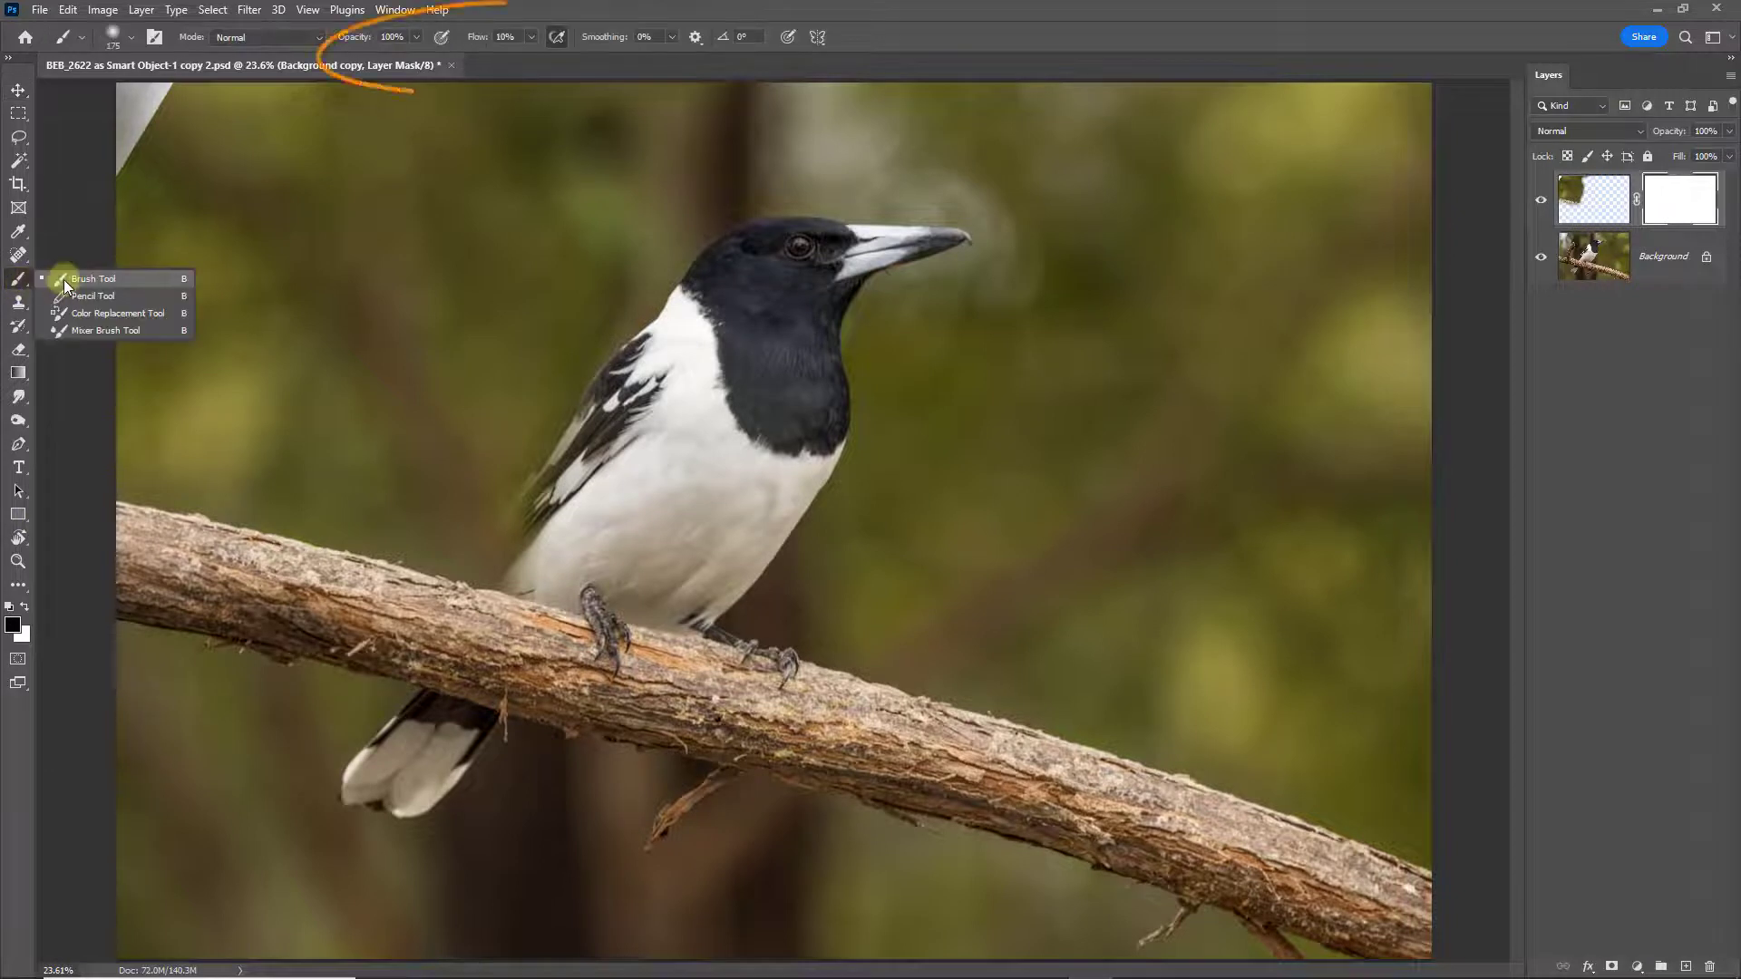
pyautogui.click(63, 280)
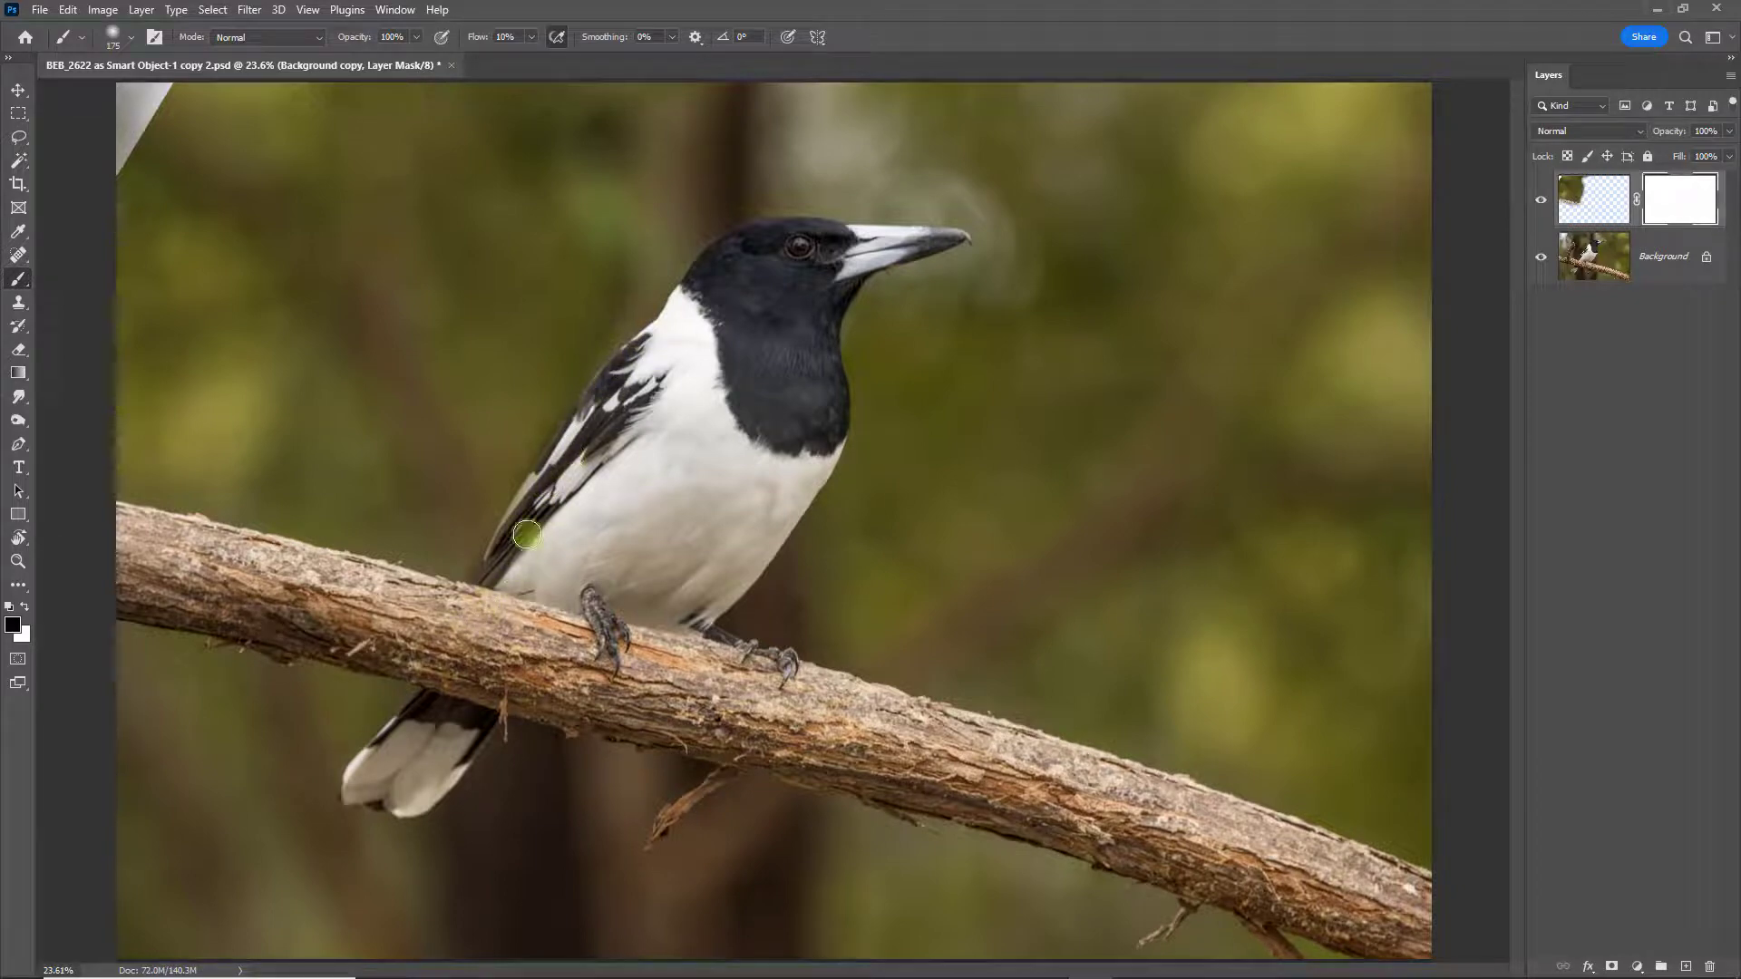
pyautogui.moveTo(650, 419); pyautogui.dragTo(556, 587)
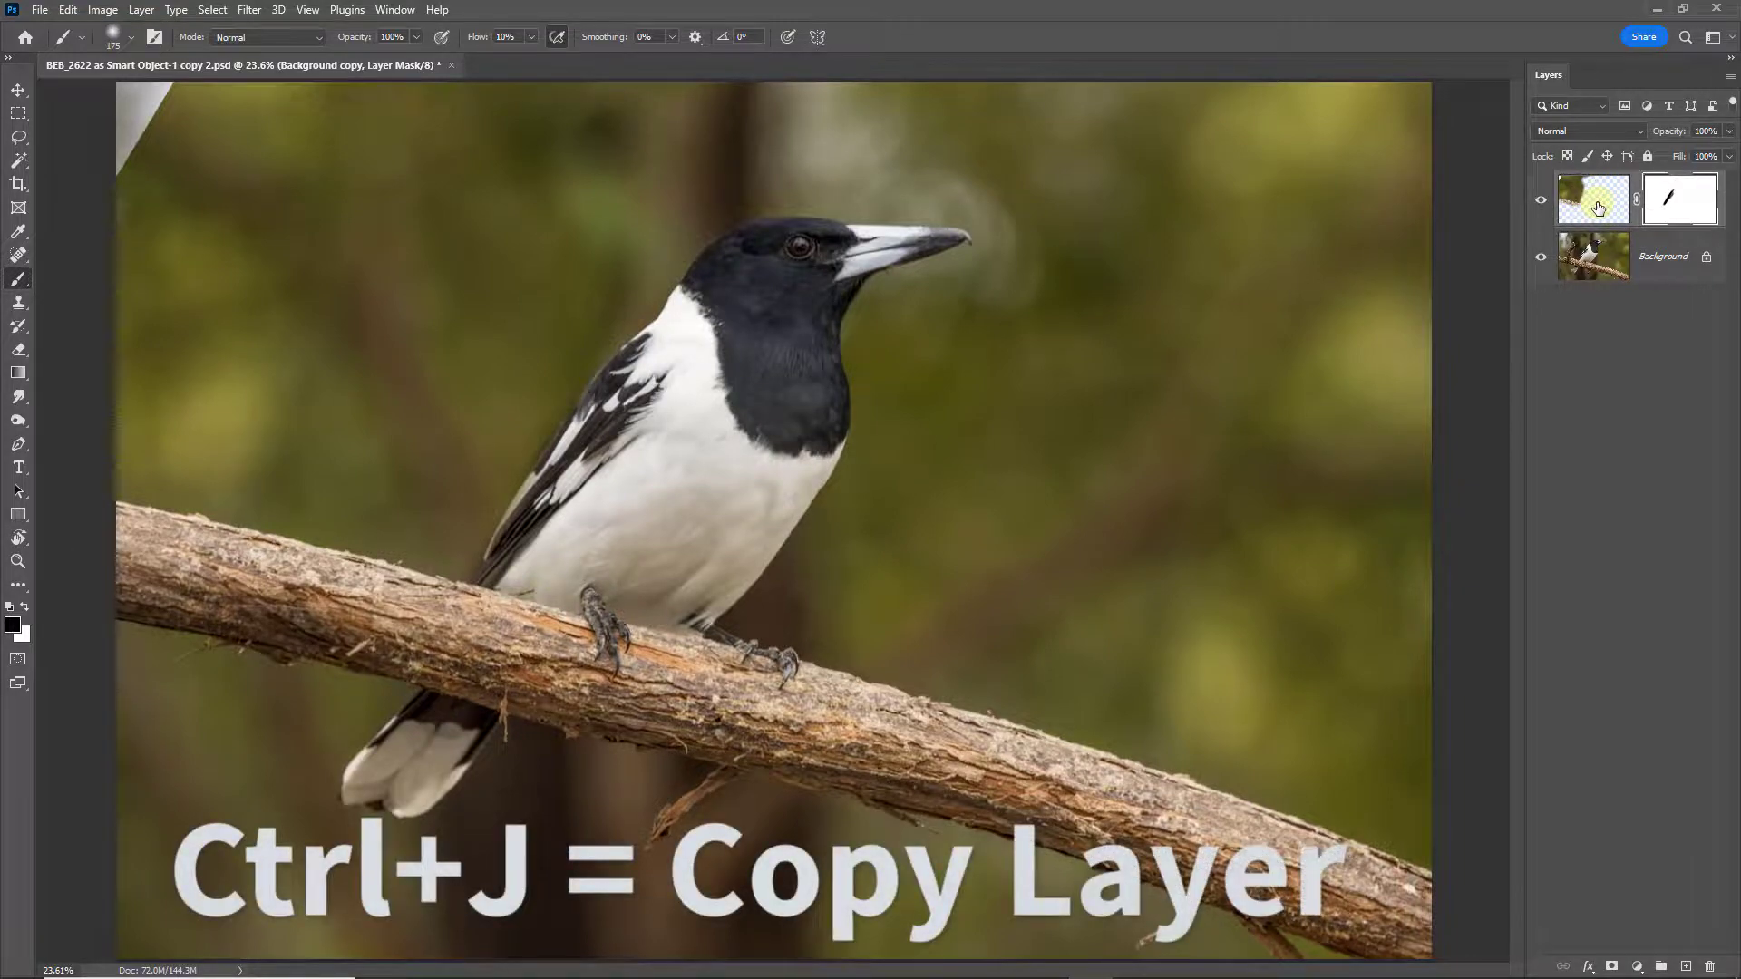
# Duplicate the masked patch layer and nudge the lower copy to the left to cover the bright gap in the photo's upper-left corner.
pyautogui.hotkey('ctrl', 'j')
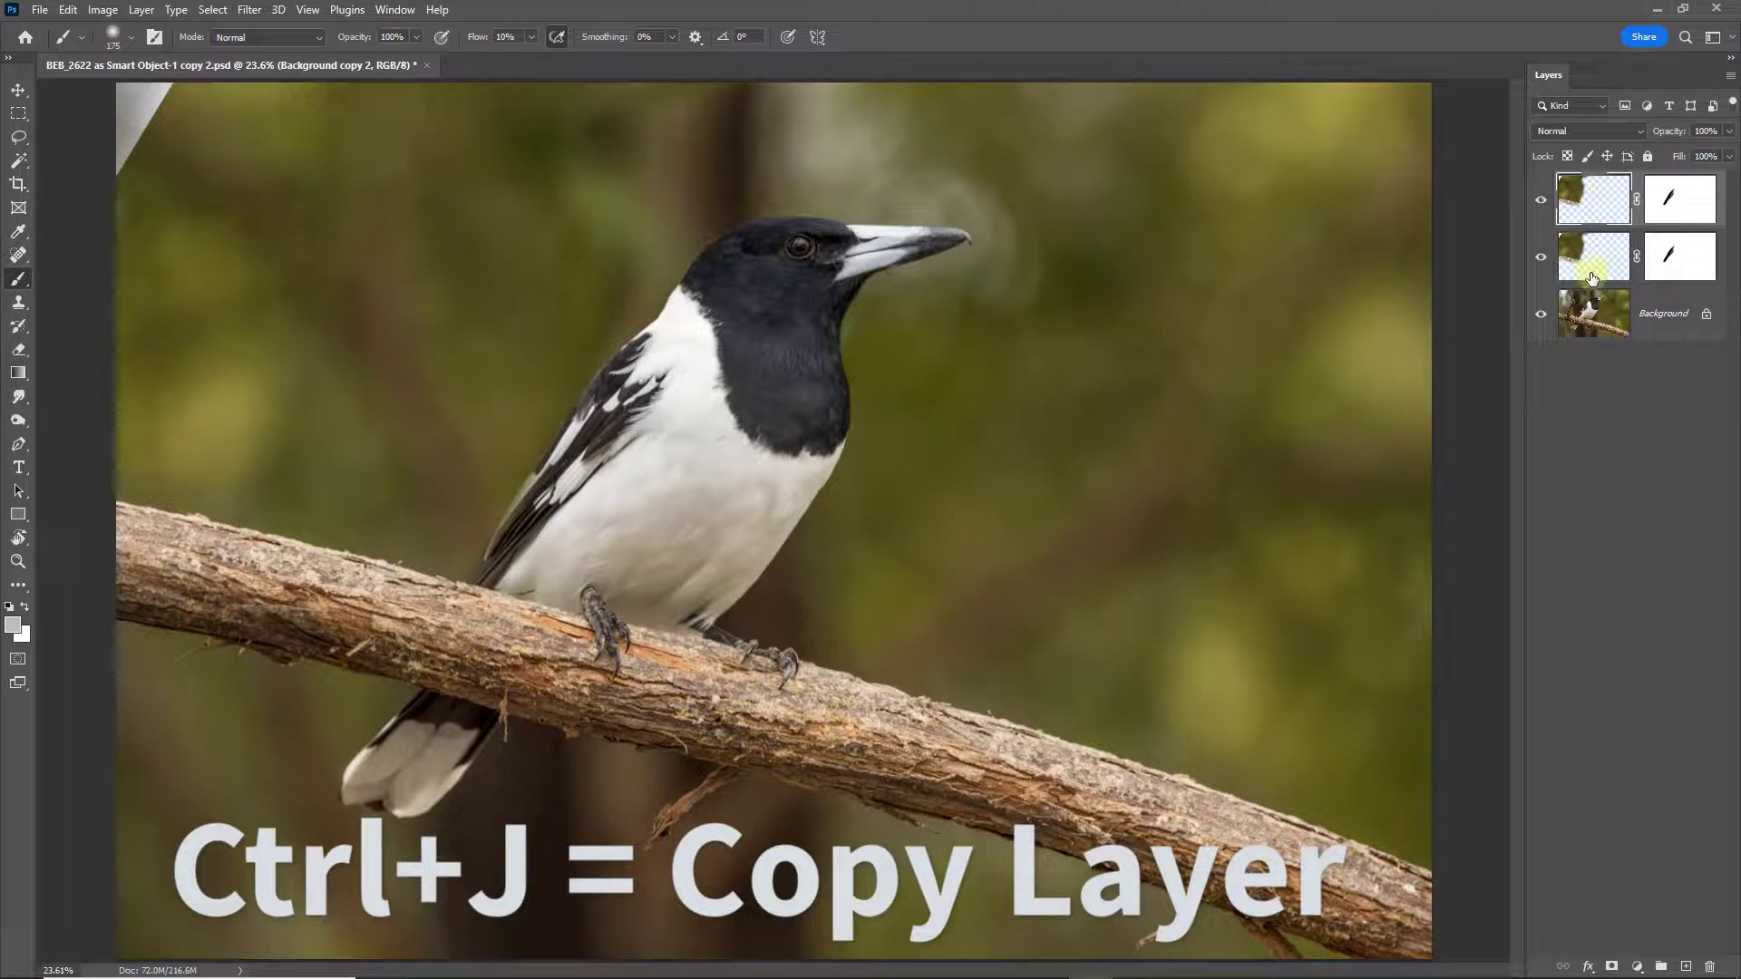
pyautogui.click(1599, 261)
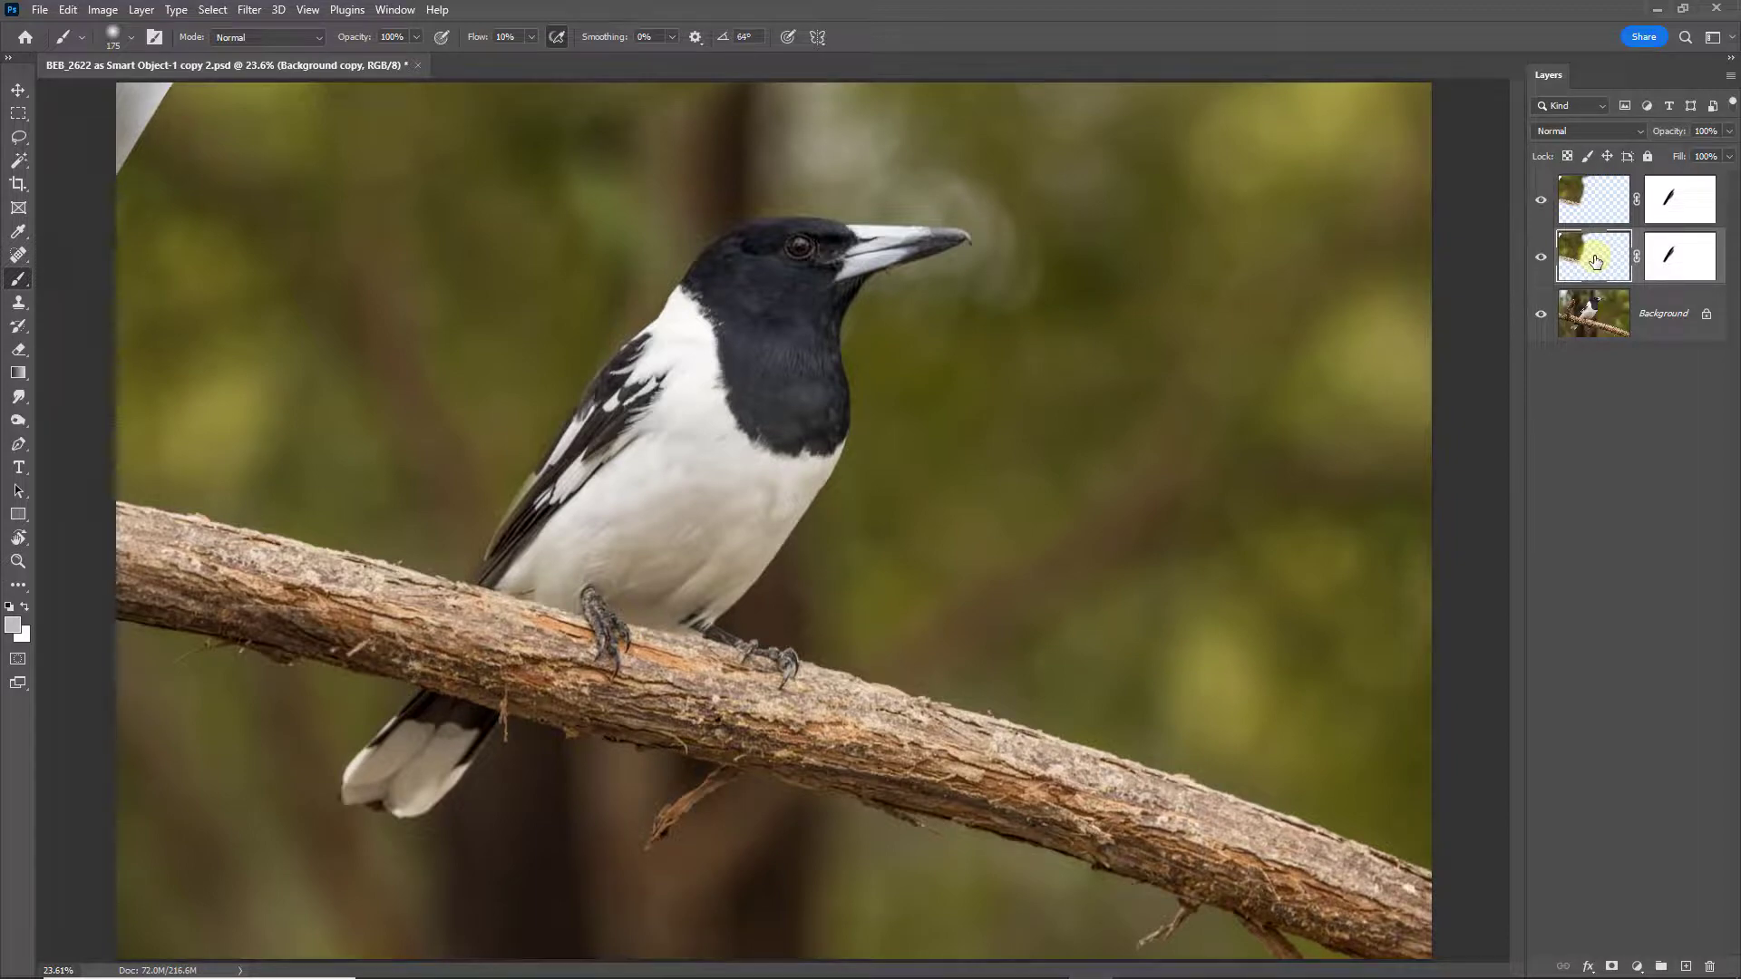
pyautogui.hotkey('ctrl', 'shift', 'Left')
pyautogui.hotkey('ctrl', 'shift', 'Left')
pyautogui.hotkey('ctrl', 'shift', 'Left')
pyautogui.hotkey('ctrl', 'shift', 'Left')
pyautogui.hotkey('ctrl', 'shift', 'Left')
pyautogui.hotkey('ctrl', 'shift', 'Left')
pyautogui.hotkey('ctrl', 'shift', 'Left')
pyautogui.hotkey('ctrl', 'shift', 'Left')
pyautogui.hotkey('ctrl', 'shift', 'Left')
pyautogui.hotkey('ctrl', 'shift', 'Left')
pyautogui.hotkey('ctrl', 'shift', 'Left')
pyautogui.hotkey('ctrl', 'shift', 'Left')
pyautogui.hotkey('ctrl', 'shift', 'Left')
pyautogui.hotkey('ctrl', 'shift', 'Left')
pyautogui.hotkey('ctrl', 'shift', 'Left')
pyautogui.hotkey('ctrl', 'shift', 'Left')
pyautogui.hotkey('ctrl', 'shift', 'Left')
pyautogui.hotkey('ctrl', 'shift', 'Left')
pyautogui.hotkey('ctrl', 'shift', 'Left')
pyautogui.hotkey('ctrl', 'shift', 'Left')
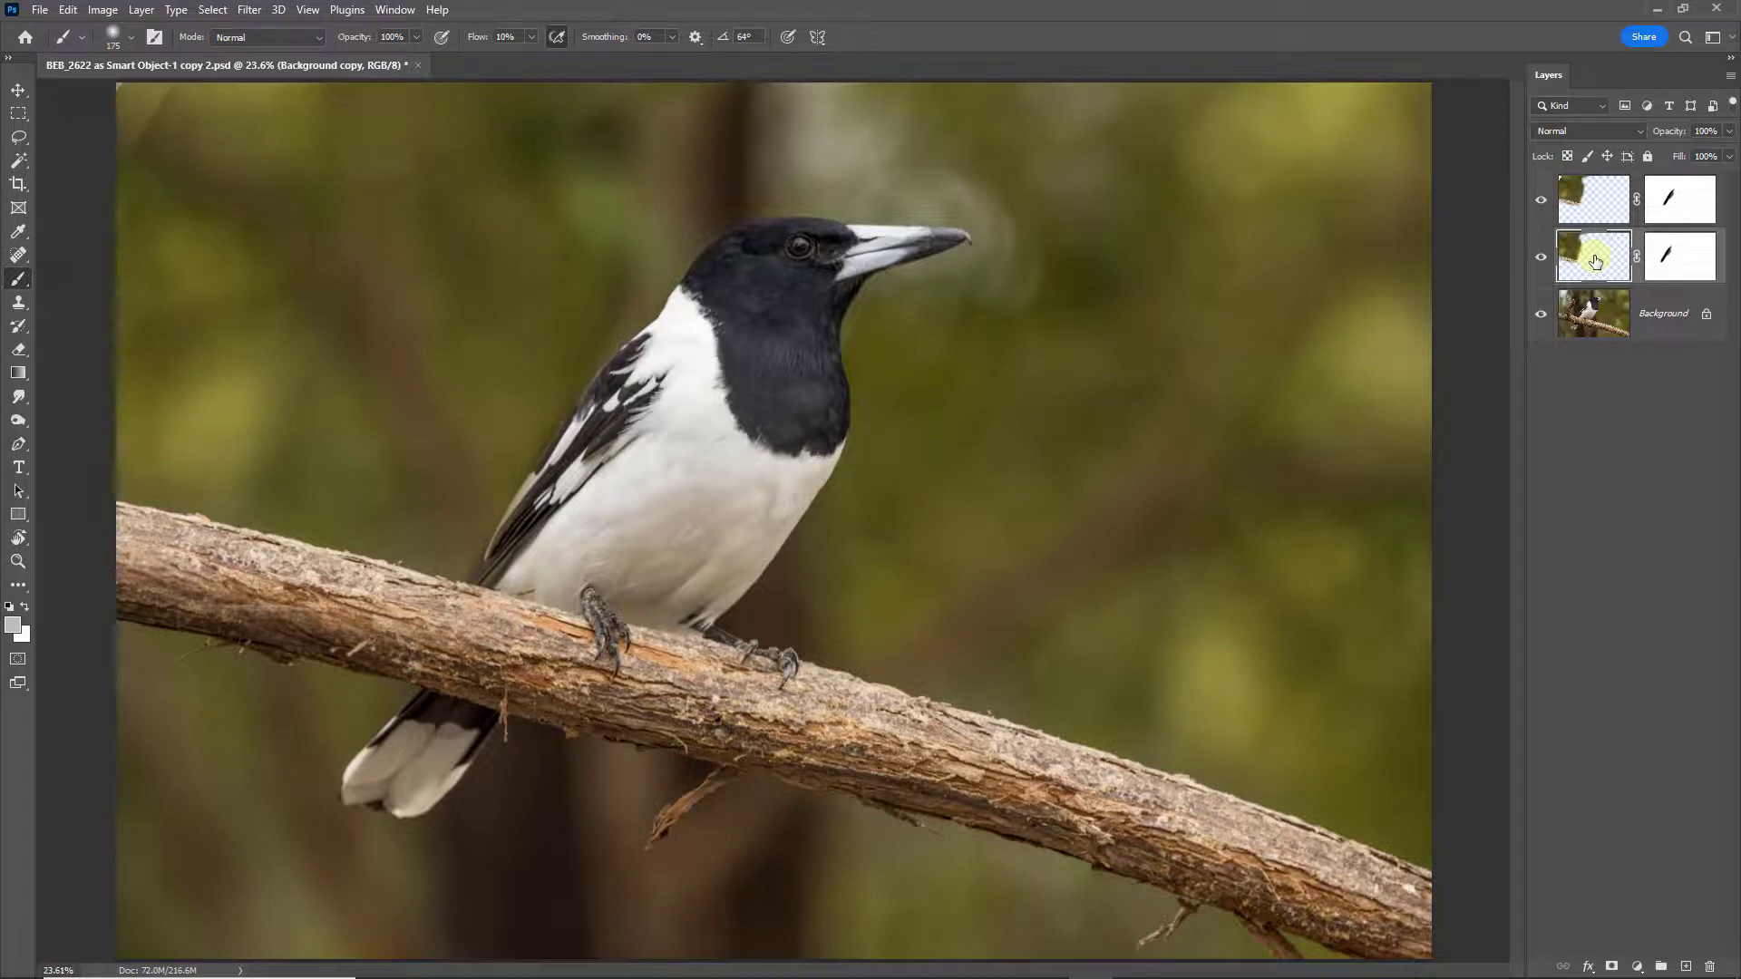
pyautogui.hotkey('ctrl', 'shift', 'Left')
pyautogui.hotkey('ctrl', 'shift', 'Left')
pyautogui.hotkey('ctrl', 'shift', 'Left')
pyautogui.hotkey('ctrl', 'shift', 'Left')
pyautogui.hotkey('ctrl', 'shift', 'Left')
pyautogui.hotkey('ctrl', 'shift', 'Left')
pyautogui.hotkey('ctrl', 'shift', 'Left')
pyautogui.hotkey('ctrl', 'shift', 'Left')
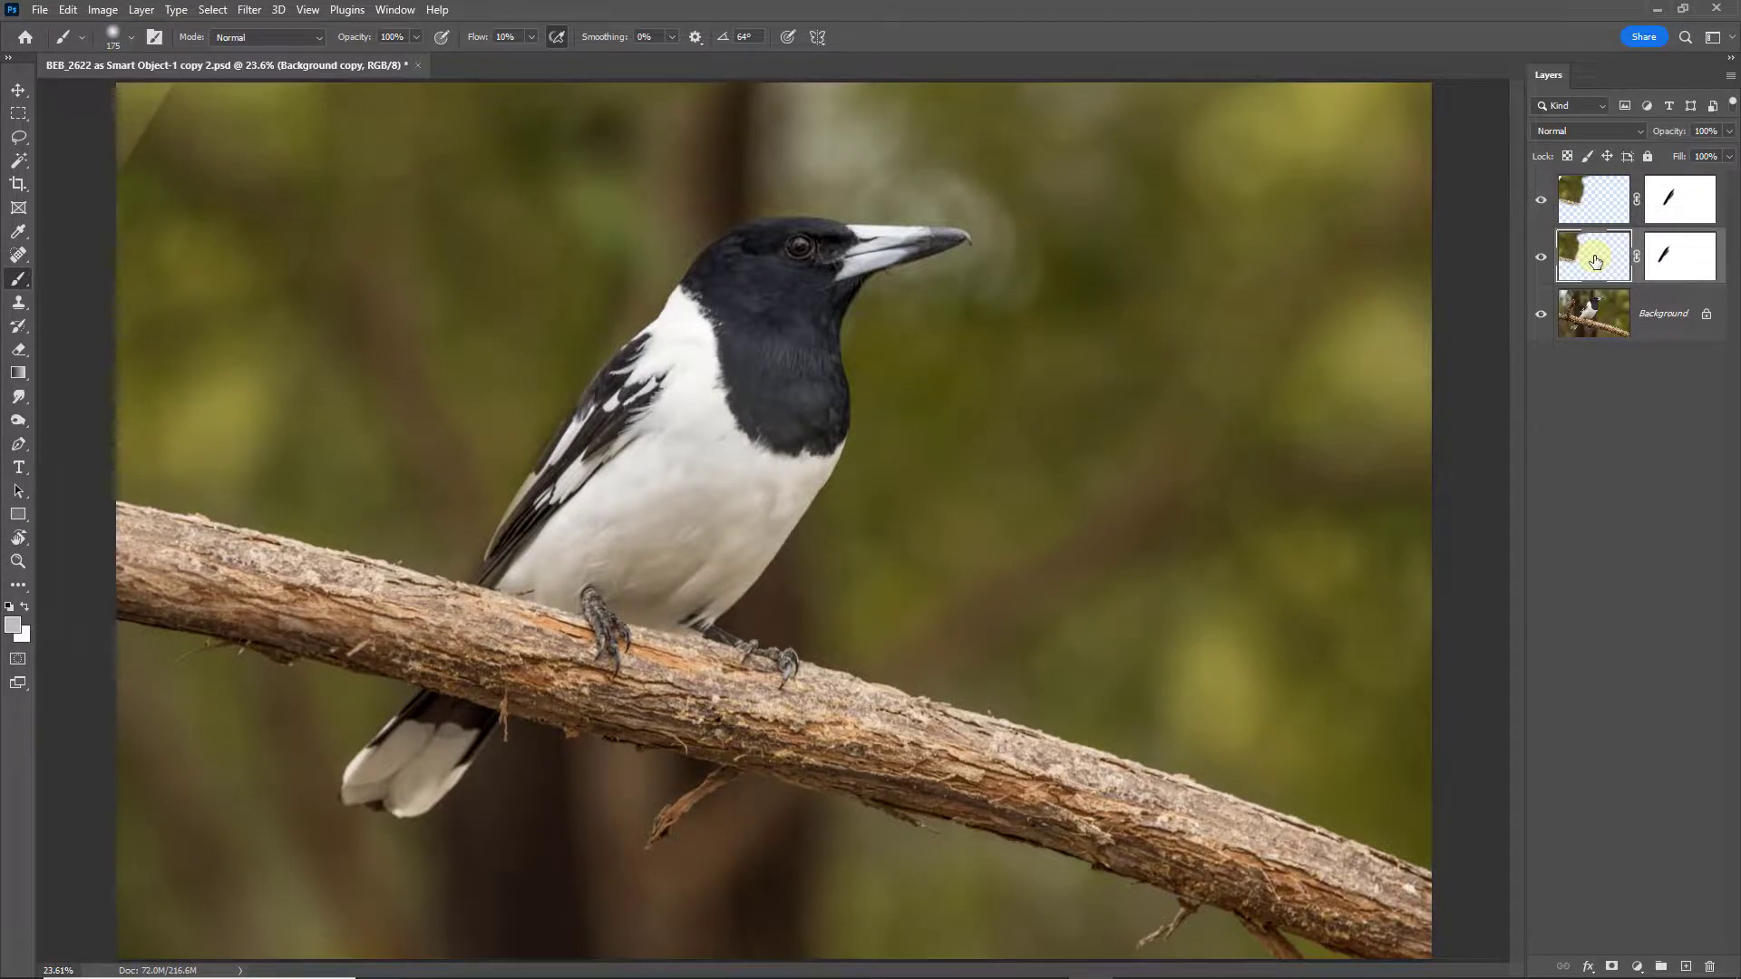
pyautogui.hotkey('ctrl', 'shift', 'Left')
pyautogui.hotkey('ctrl', 'shift', 'Left')
pyautogui.hotkey('ctrl', 'shift', 'Left')
pyautogui.hotkey('ctrl', 'shift', 'Left')
pyautogui.hotkey('ctrl', 'shift', 'Left')
pyautogui.hotkey('ctrl', 'shift', 'Left')
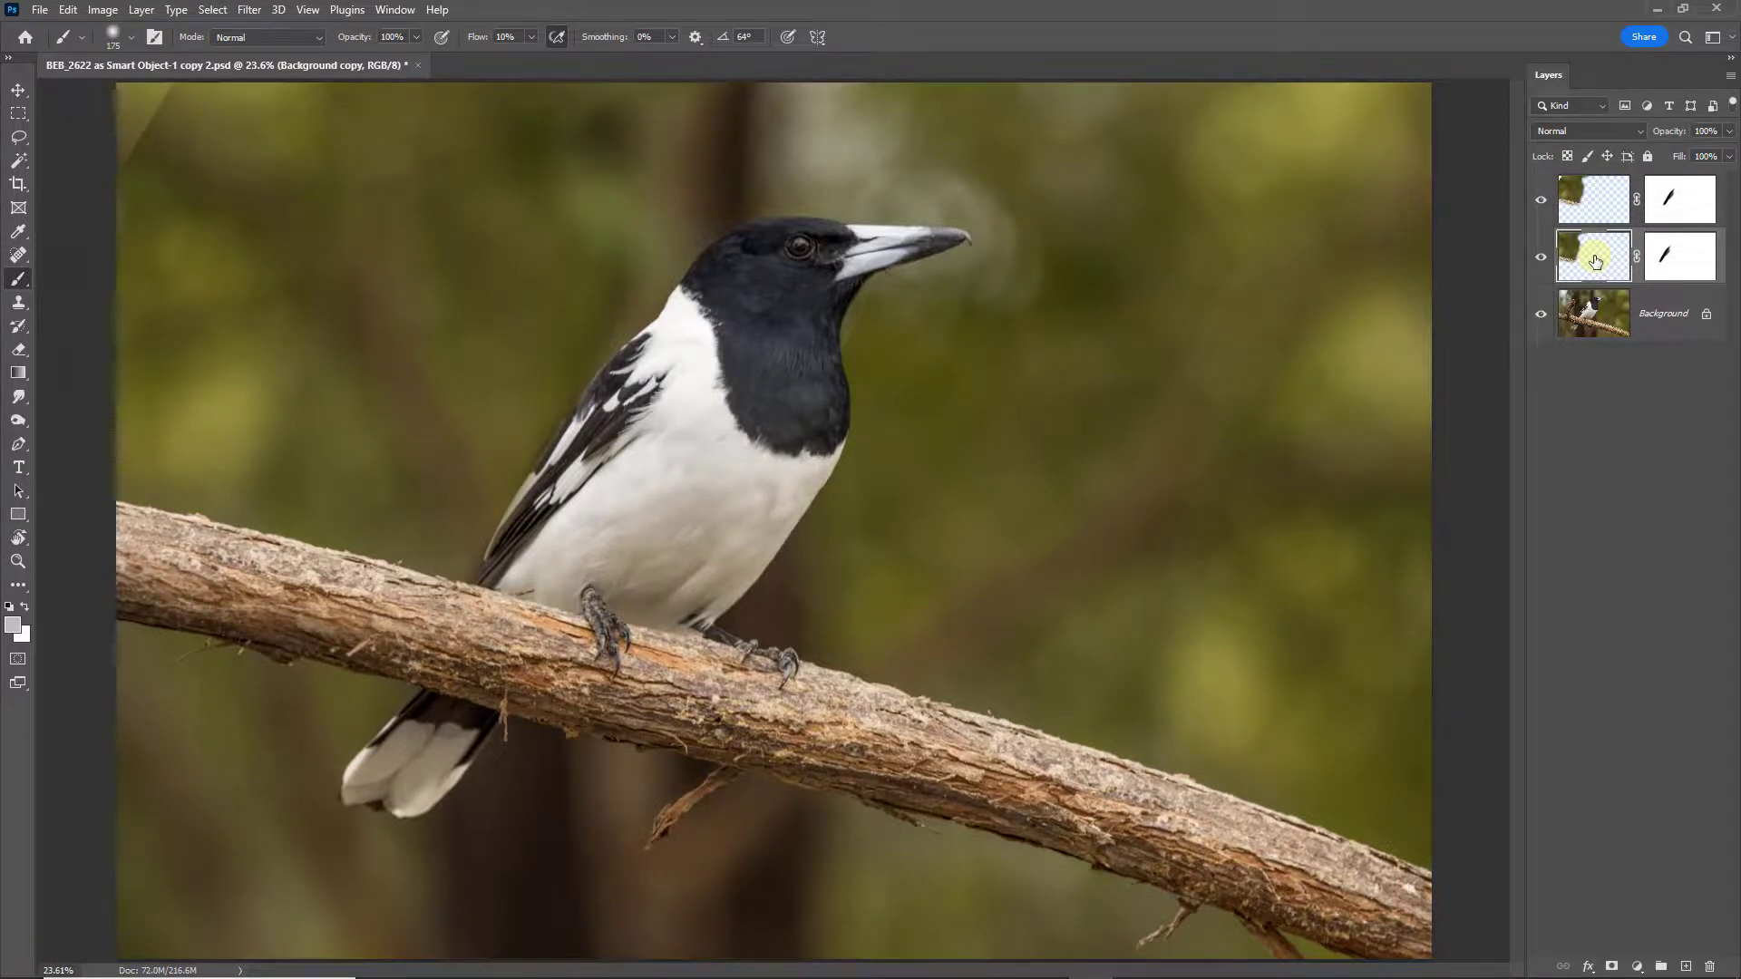
pyautogui.hotkey('ctrl', 'shift', 'Left')
pyautogui.hotkey('ctrl', 'shift', 'Left')
pyautogui.hotkey('ctrl', 'shift', 'Left')
pyautogui.hotkey('ctrl', 'shift', 'Left')
pyautogui.hotkey('ctrl', 'shift', 'Left')
pyautogui.hotkey('ctrl', 'shift', 'Left')
pyautogui.hotkey('ctrl', 'shift', 'Left')
pyautogui.hotkey('ctrl', 'shift', 'Left')
pyautogui.hotkey('ctrl', 'shift', 'Left')
pyautogui.hotkey('ctrl', 'shift', 'Left')
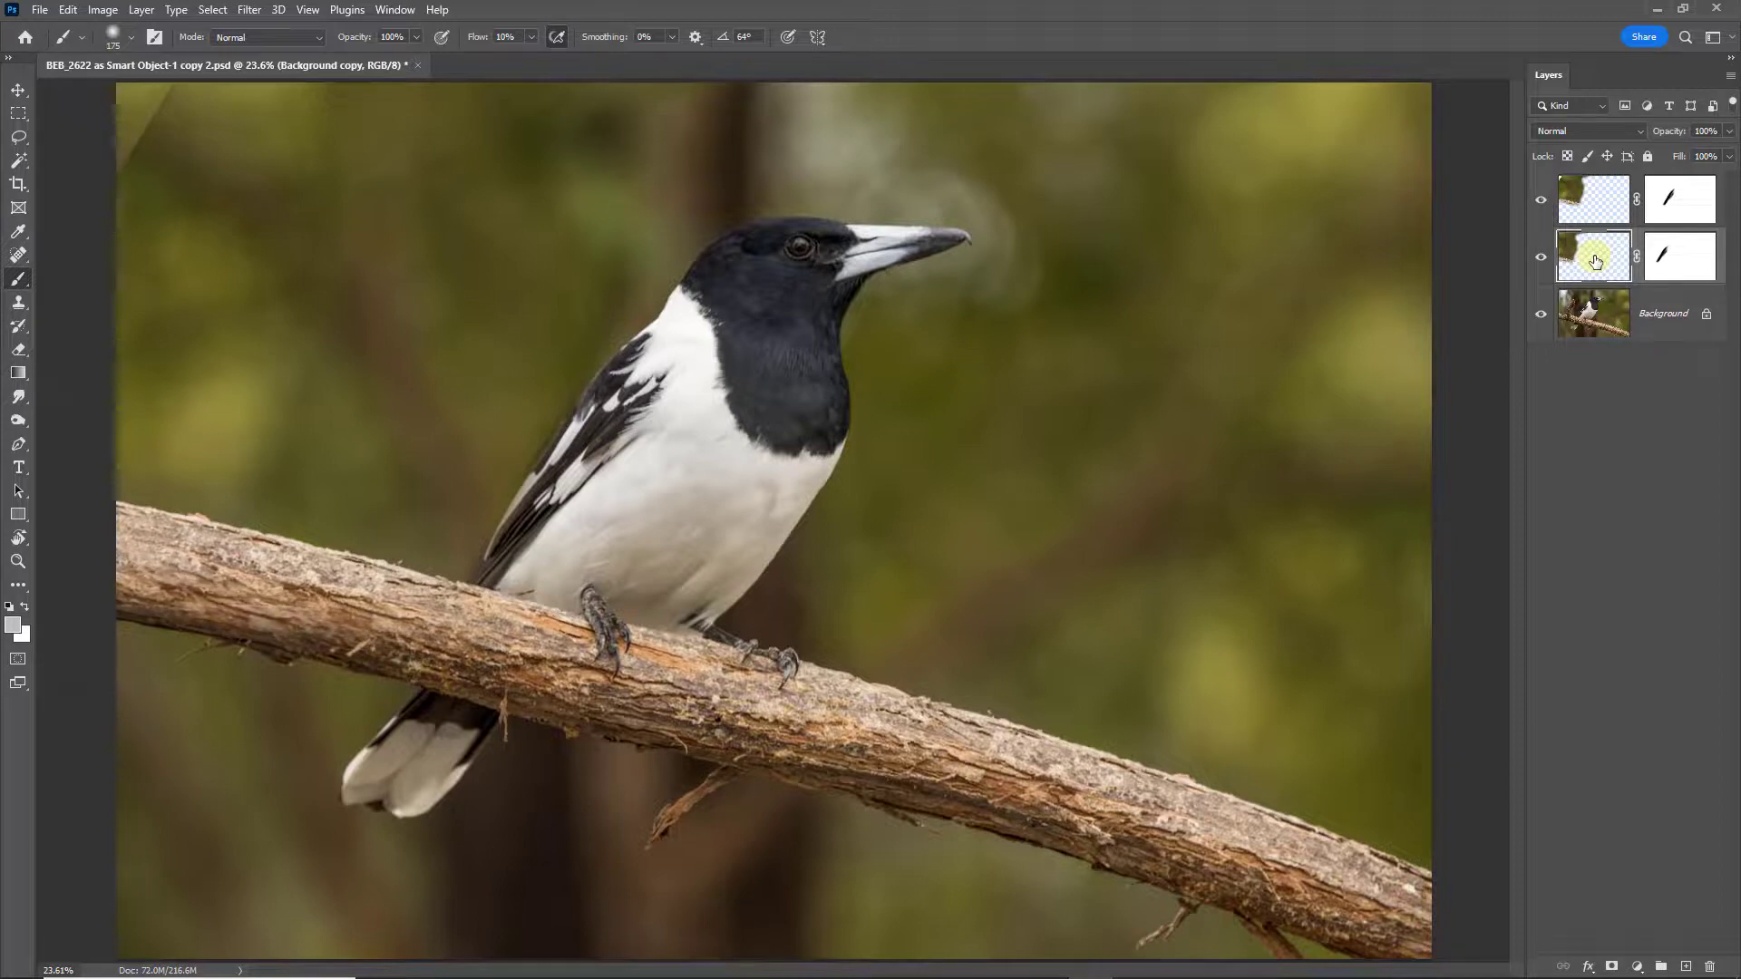
pyautogui.hotkey('ctrl', 'shift', 'Left')
pyautogui.hotkey('ctrl', 'shift', 'Left')
pyautogui.hotkey('ctrl', 'shift', 'Left')
pyautogui.hotkey('ctrl', 'shift', 'Left')
pyautogui.hotkey('ctrl', 'shift', 'Left')
pyautogui.hotkey('ctrl', 'shift', 'Left')
pyautogui.hotkey('ctrl', 'shift', 'Left')
pyautogui.hotkey('ctrl', 'shift', 'Left')
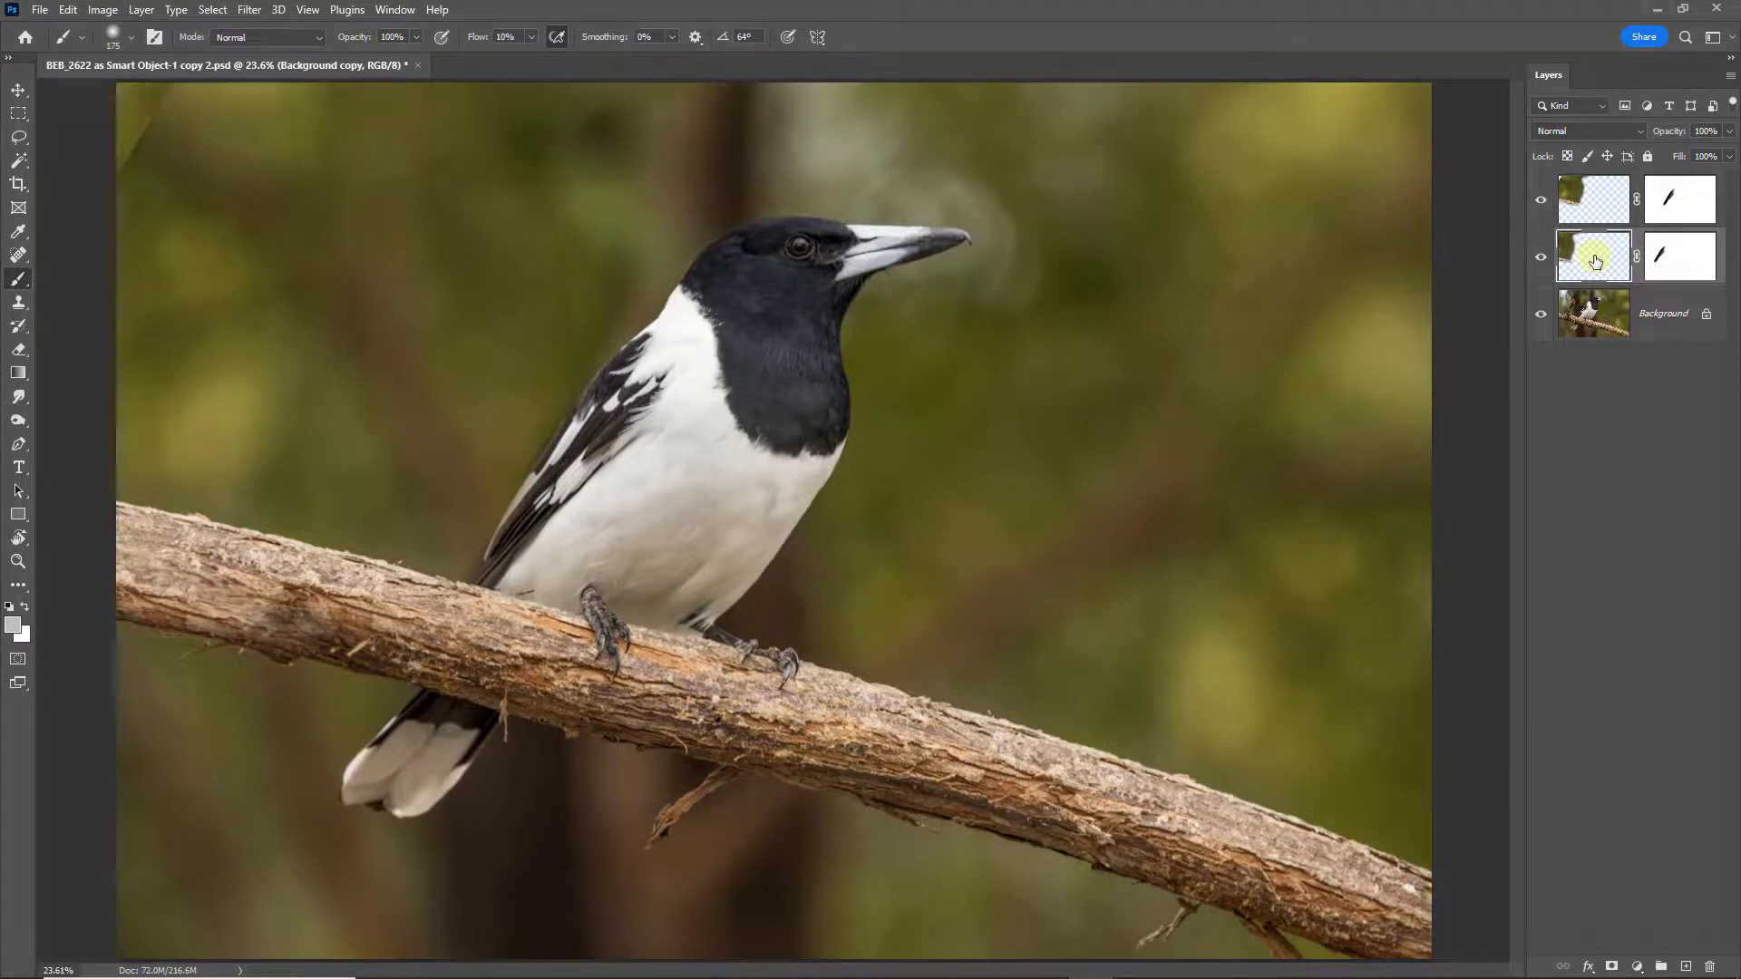
pyautogui.hotkey('ctrl', 'shift', 'Left')
pyautogui.hotkey('ctrl', 'shift', 'Left')
pyautogui.hotkey('ctrl', 'shift', 'Left')
pyautogui.hotkey('ctrl', 'shift', 'Left')
pyautogui.hotkey('ctrl', 'shift', 'Left')
pyautogui.hotkey('ctrl', 'shift', 'Left')
pyautogui.hotkey('ctrl', 'shift', 'Left')
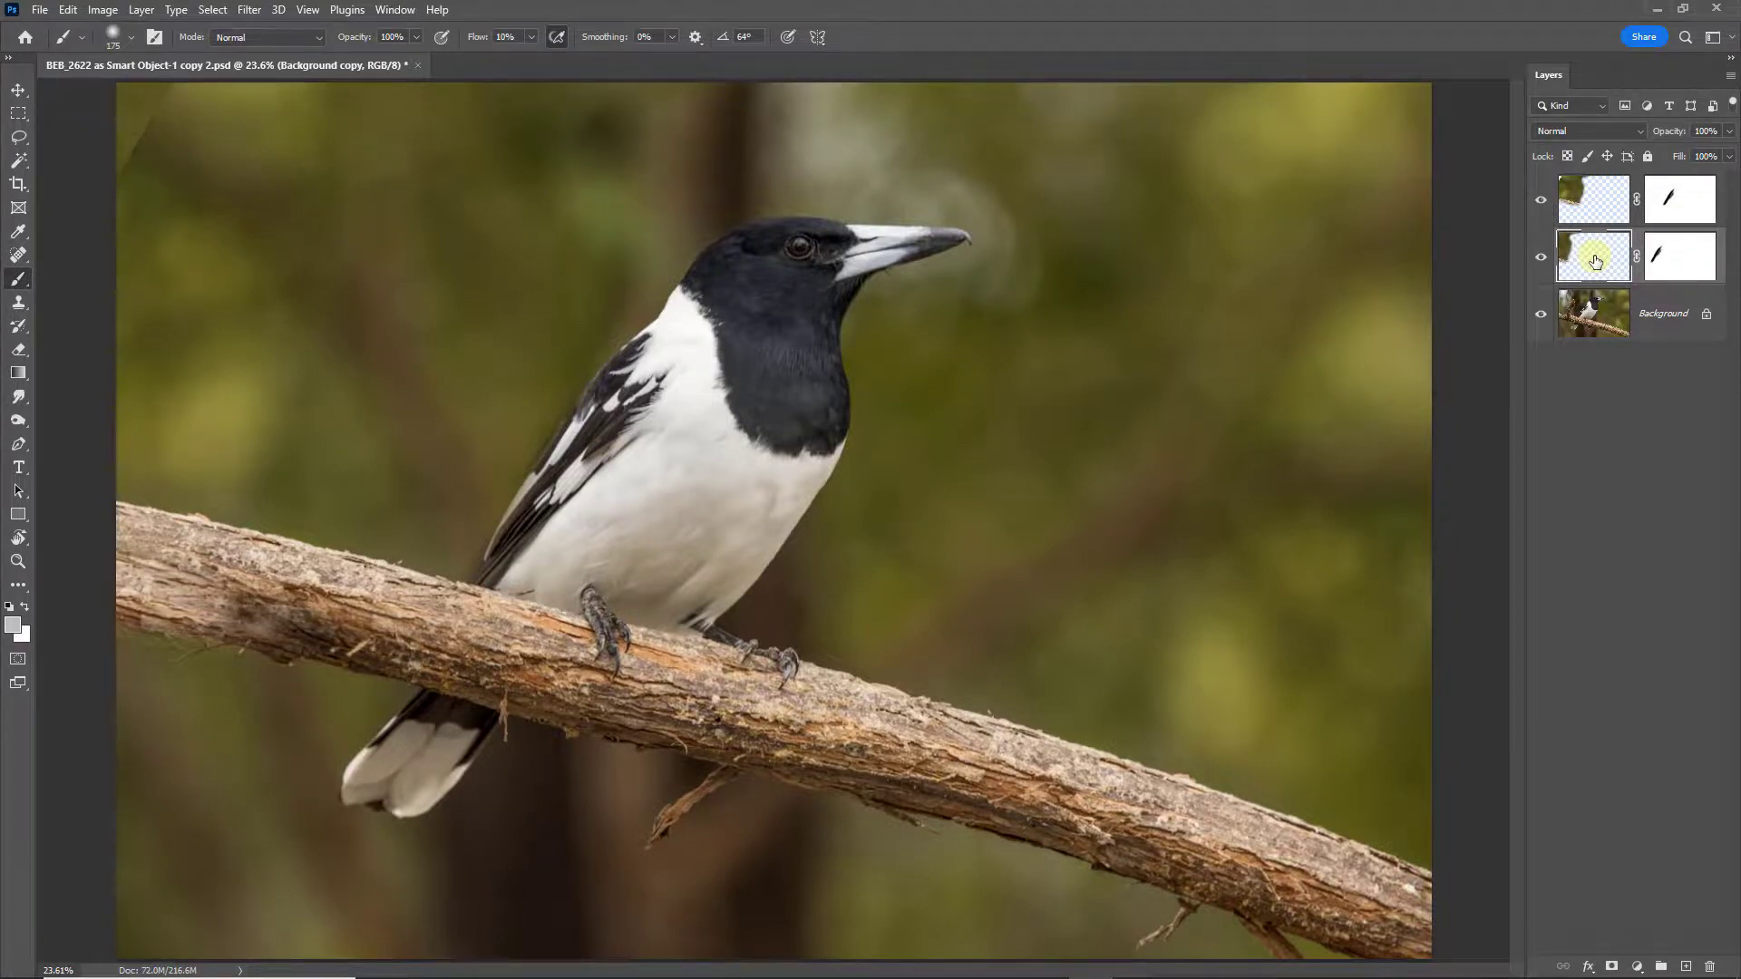
pyautogui.hotkey('ctrl', 'shift', 'Left')
pyautogui.hotkey('ctrl', 'shift', 'Left')
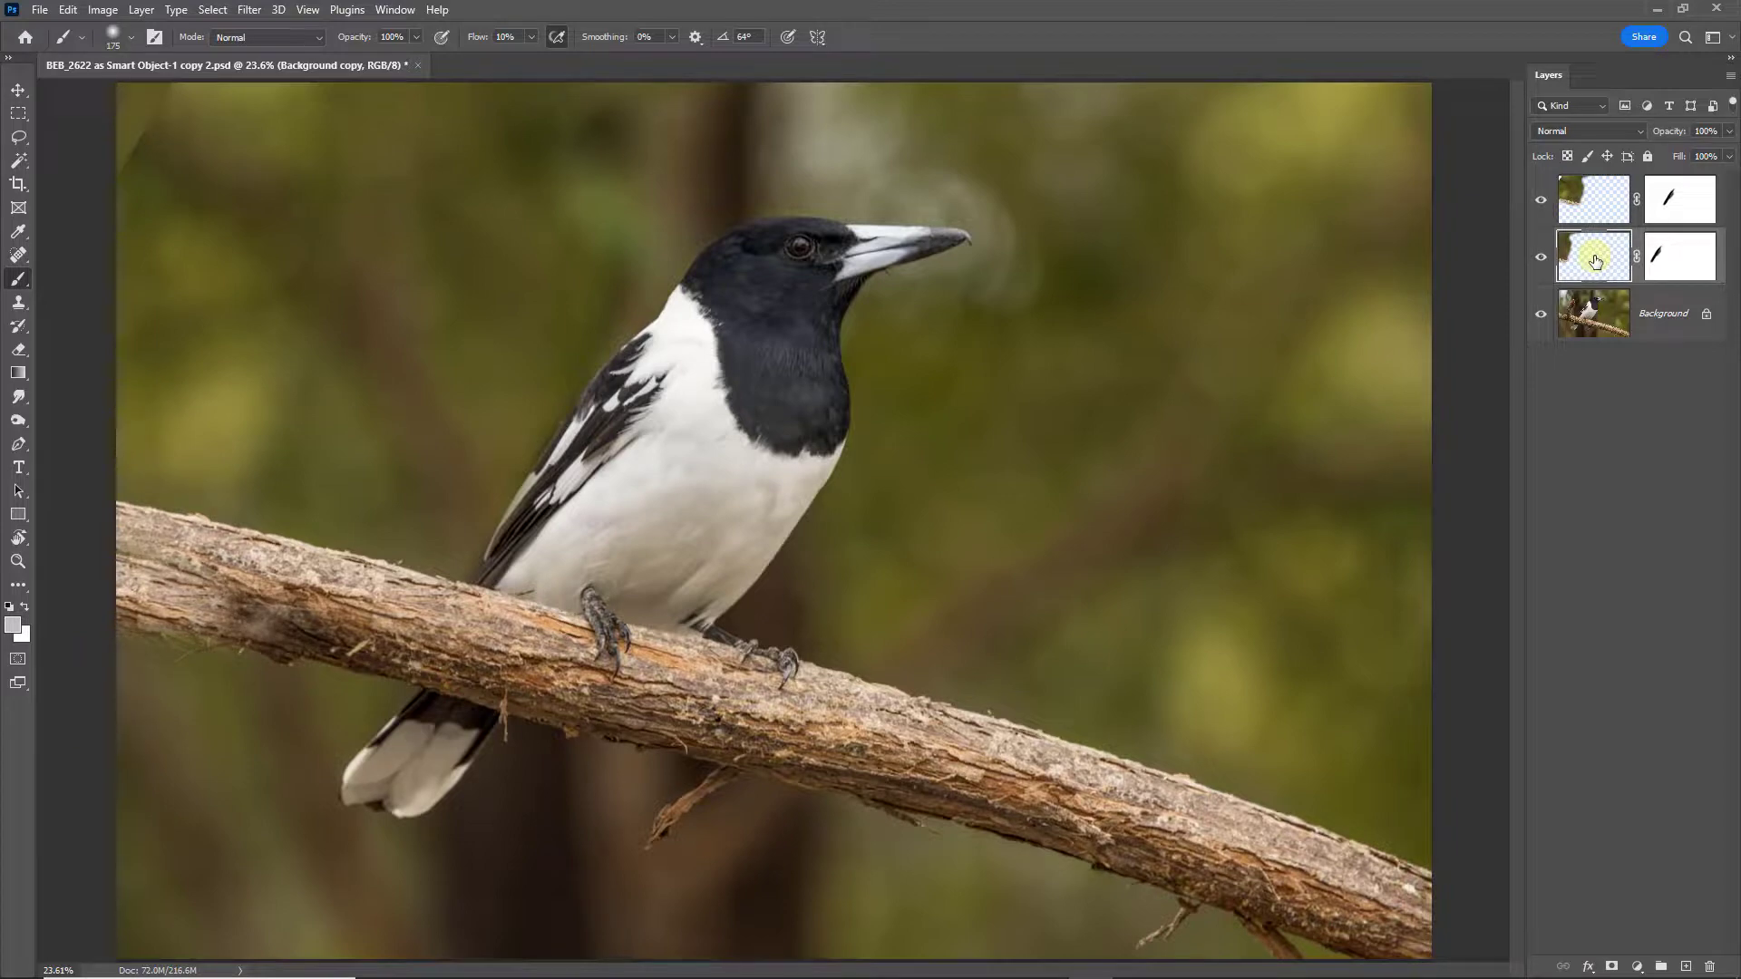
# Compare the top patch layer on and off, then paint black on its mask to soften the diagonal seam in the photo's upper-left corner.
pyautogui.click(1538, 205)
pyautogui.click(1539, 205)
pyautogui.click(1539, 206)
pyautogui.click(1540, 207)
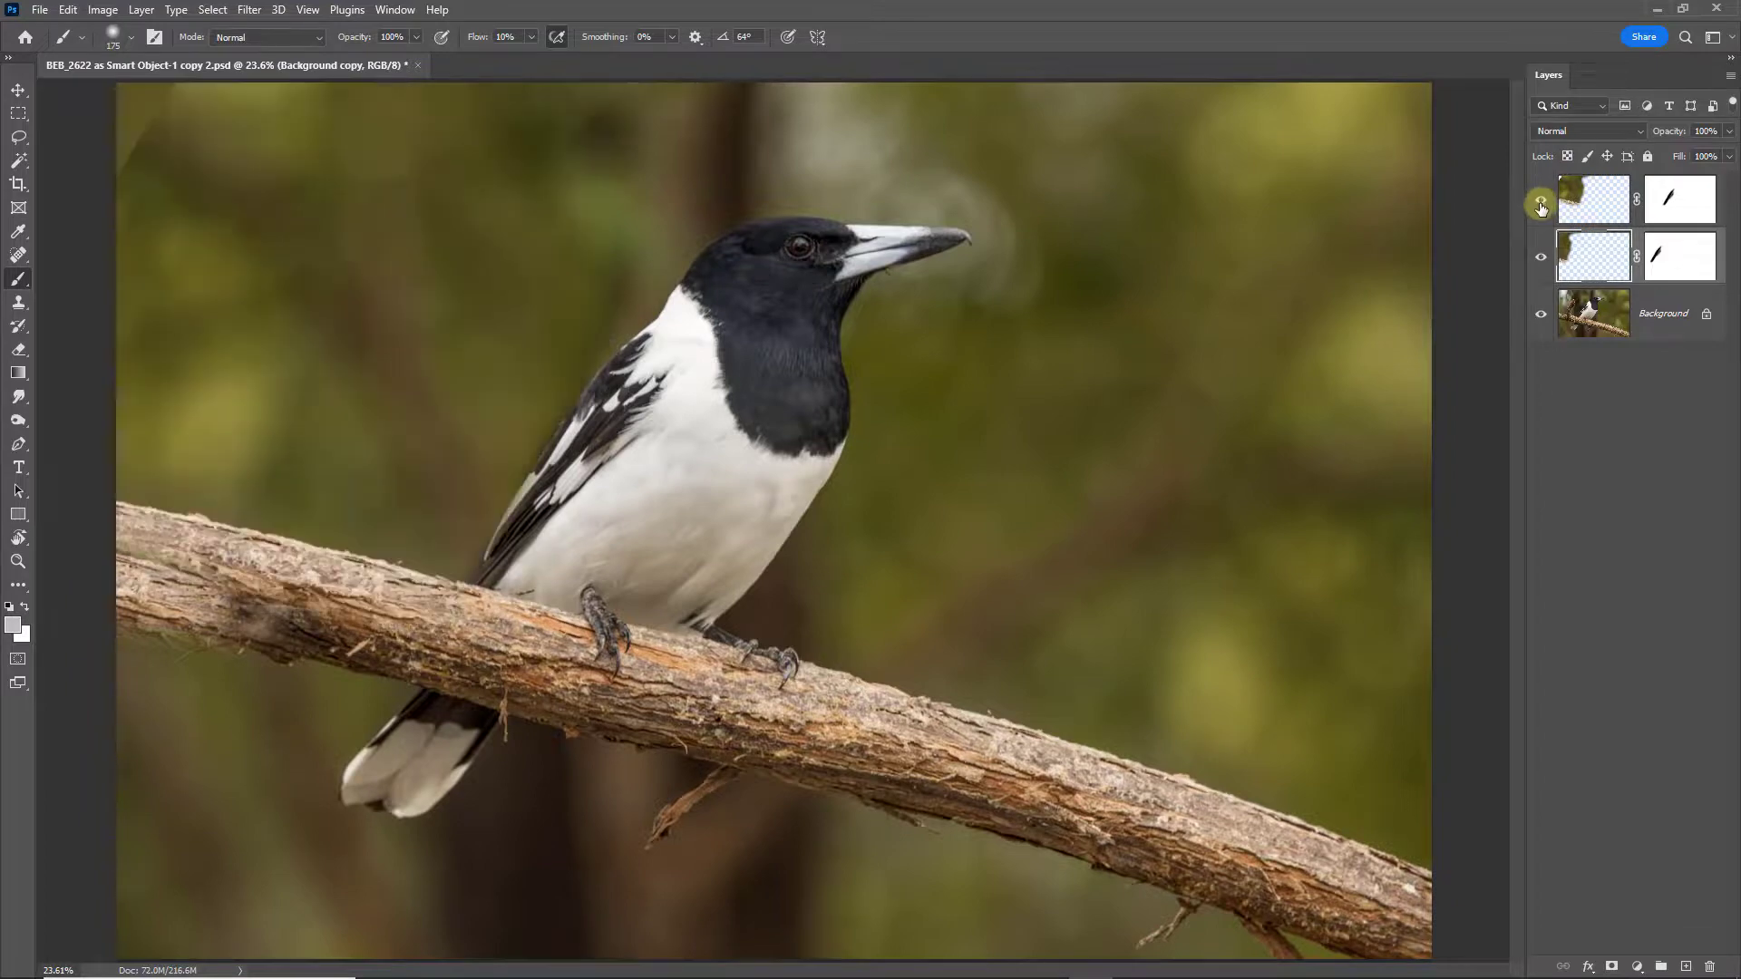
pyautogui.click(1693, 207)
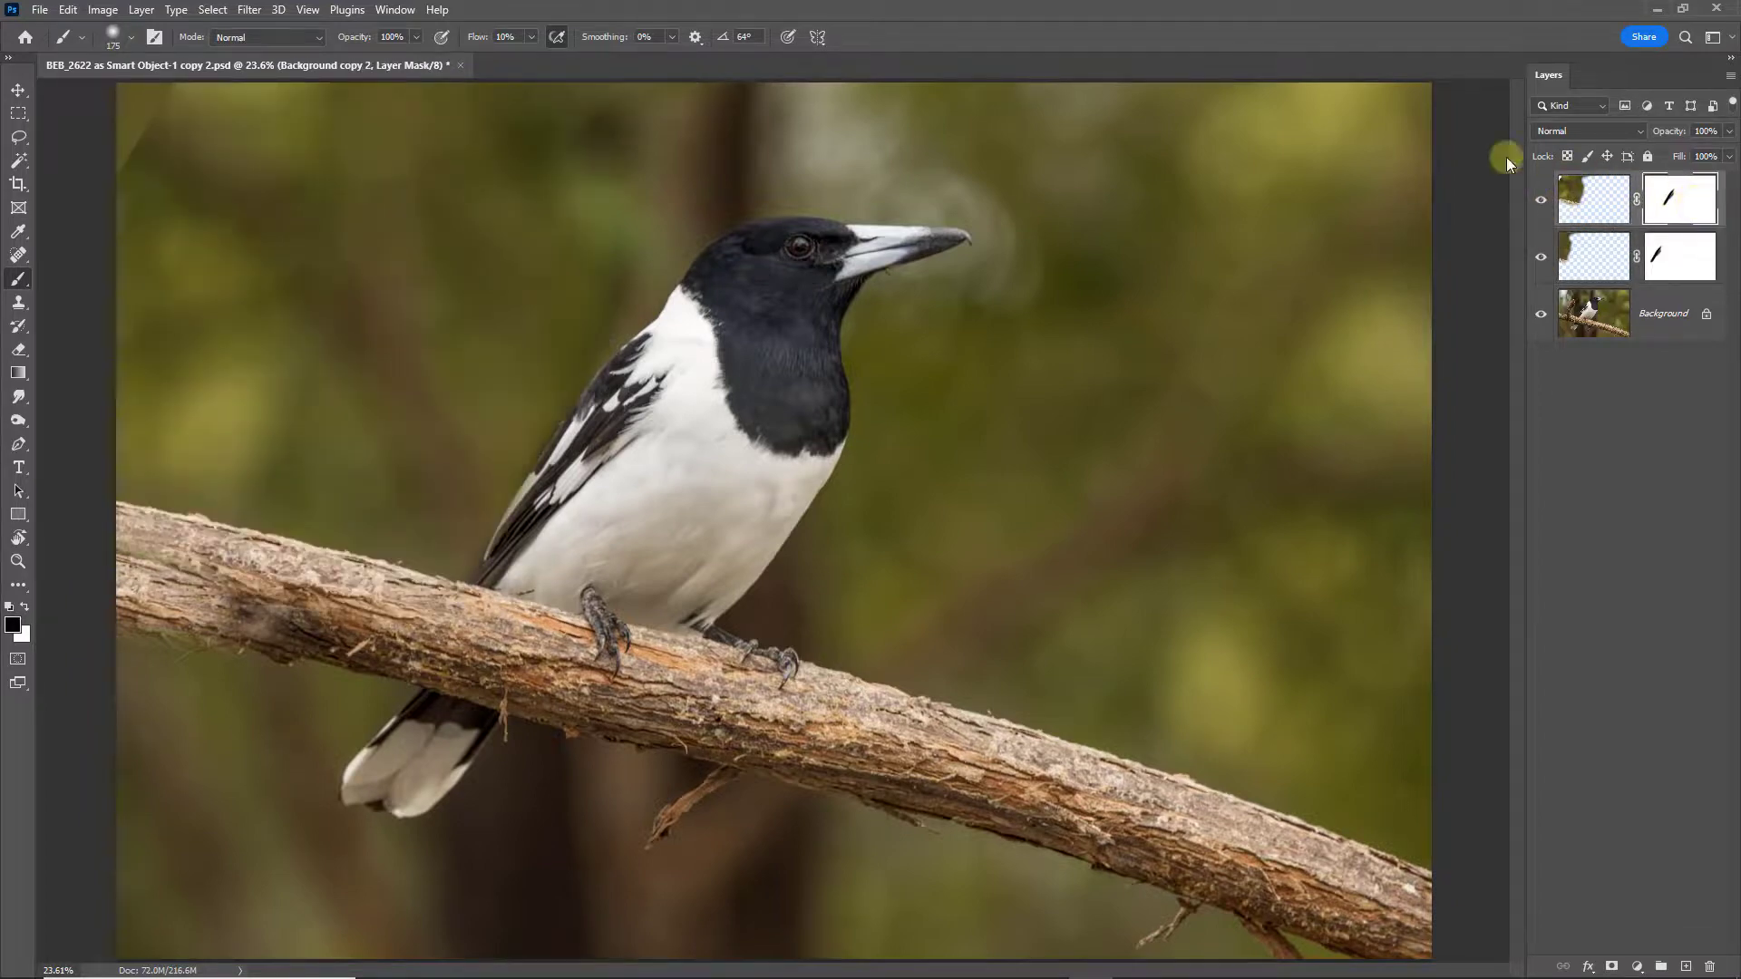
pyautogui.moveTo(132, 181)
pyautogui.mouseDown()
pyautogui.moveTo(153, 115)
pyautogui.moveTo(114, 183)
pyautogui.moveTo(179, 84)
pyautogui.moveTo(203, 80)
pyautogui.moveTo(125, 241)
pyautogui.mouseUp()
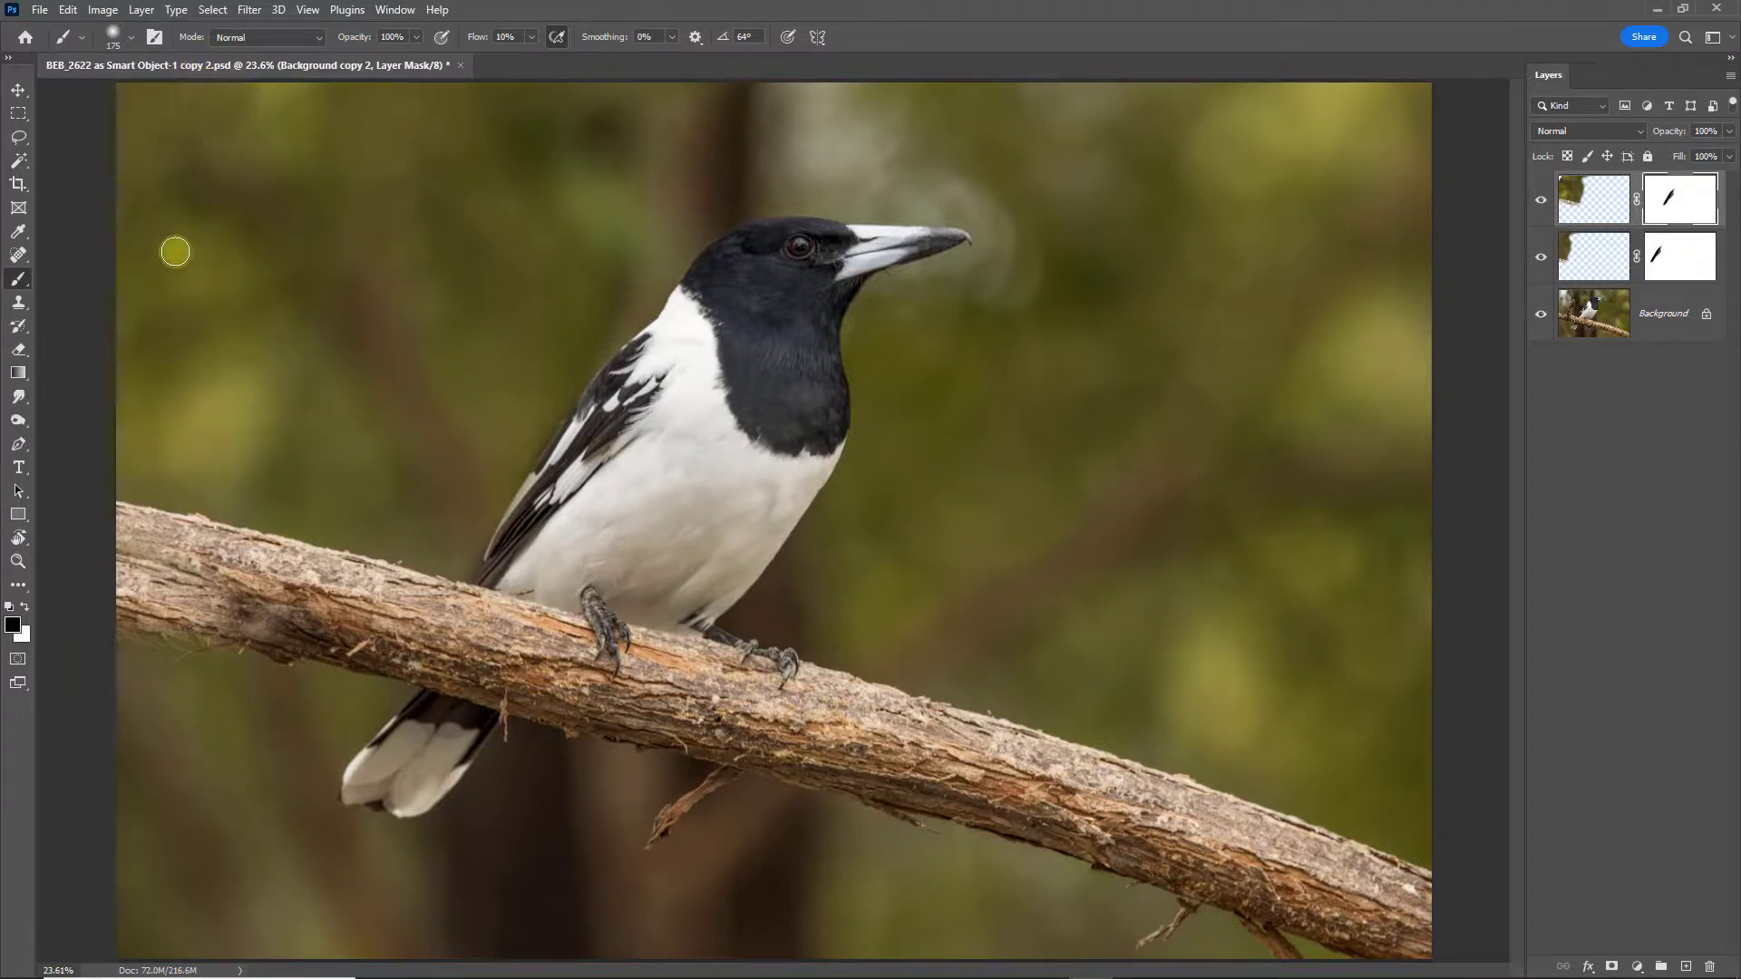